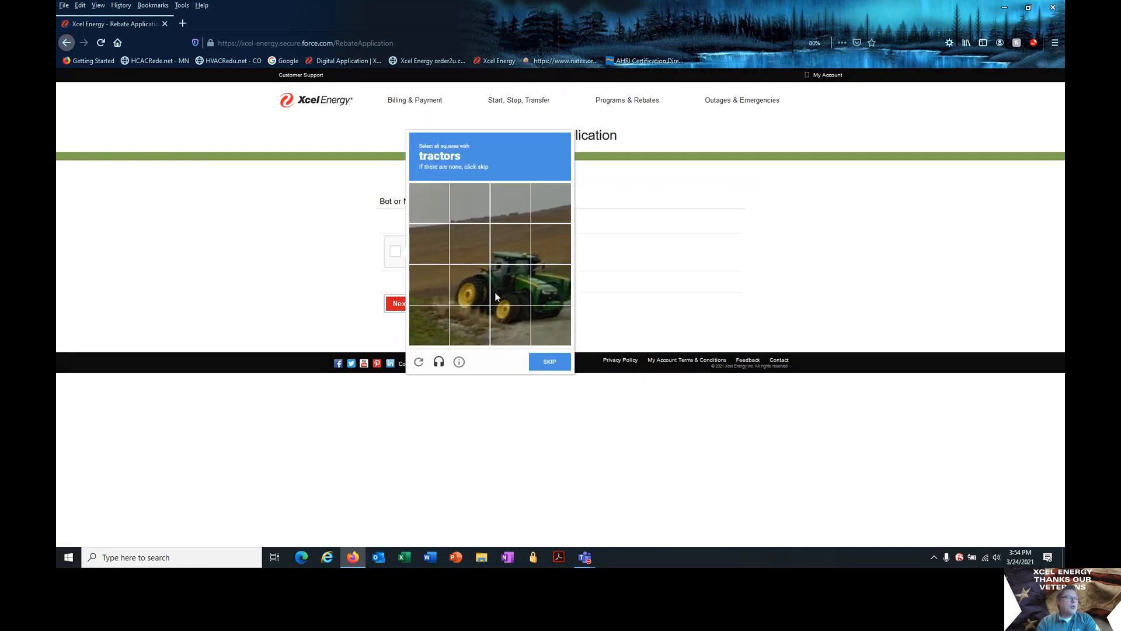
- Complete the image verification by selecting the tractor squares and the bicycle square, and continue to the rebate application
left_click(509, 263)
left_click(534, 275)
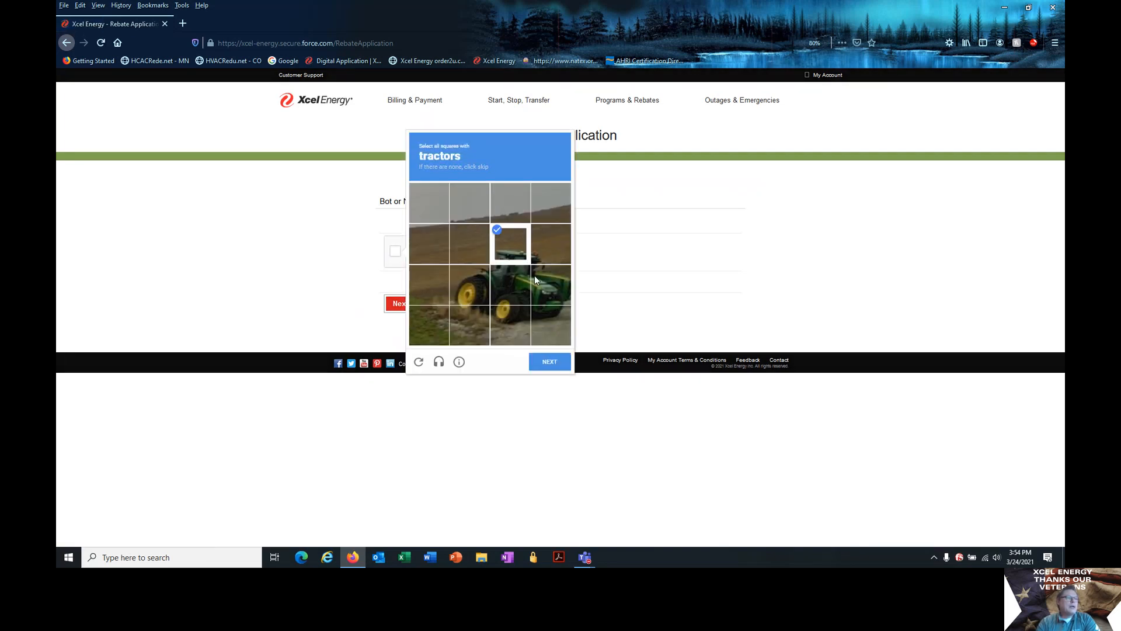
left_click(511, 318)
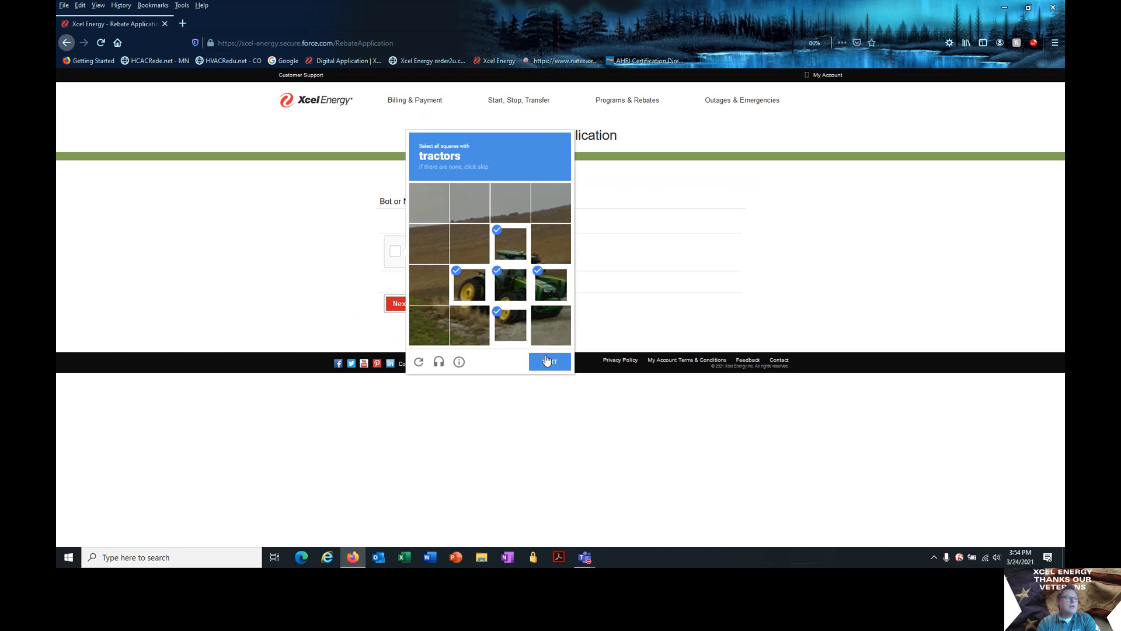
left_click(555, 362)
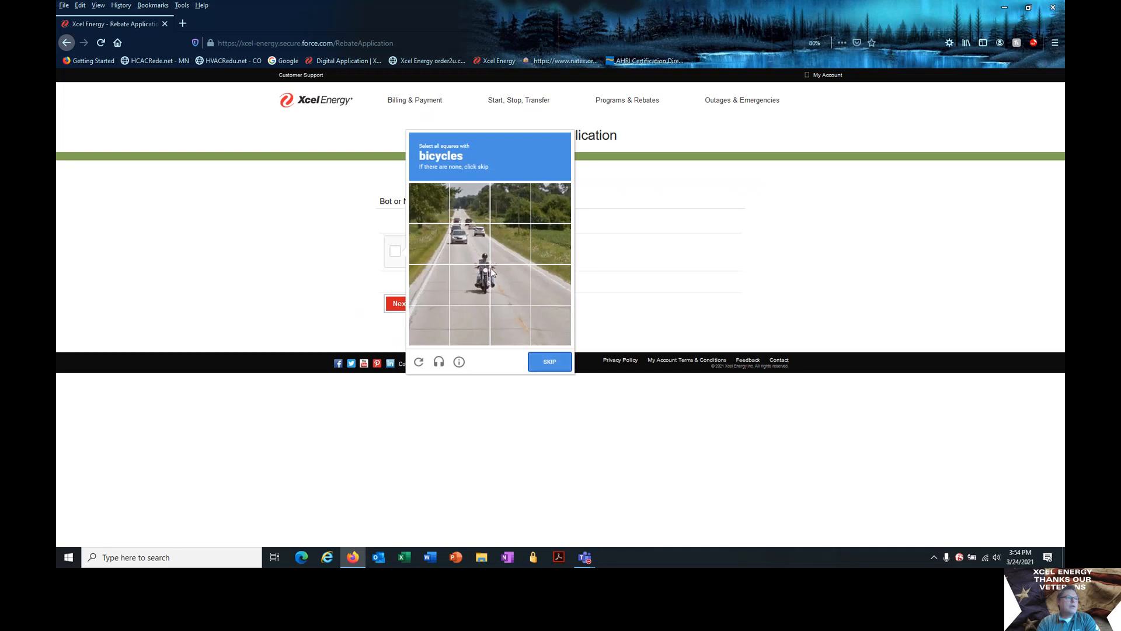
left_click(479, 283)
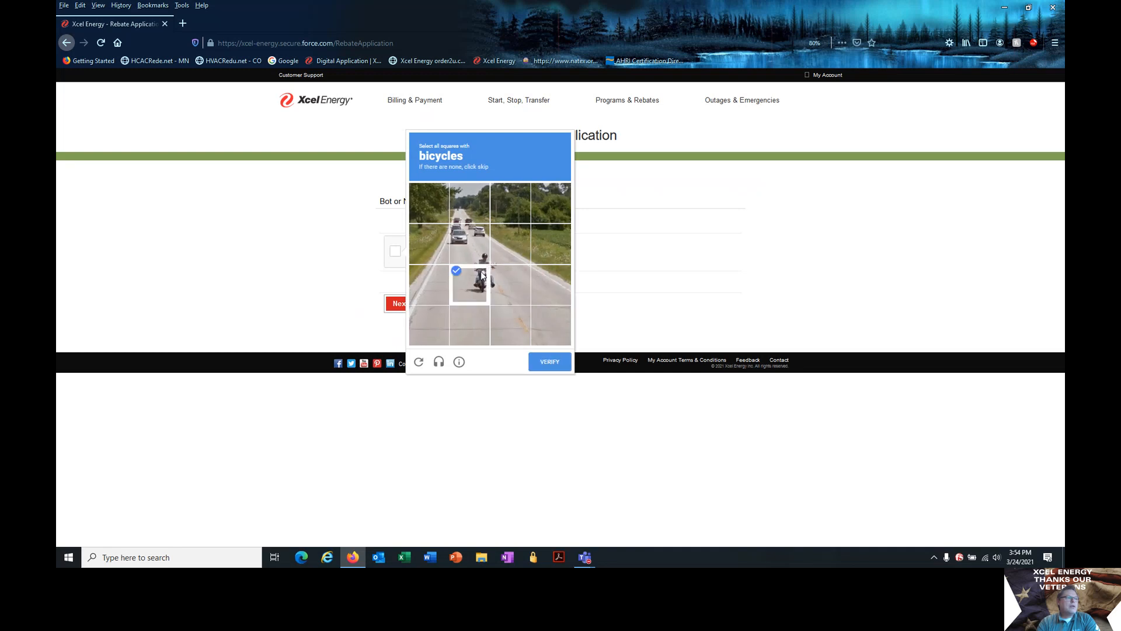
left_click(550, 363)
left_click(397, 306)
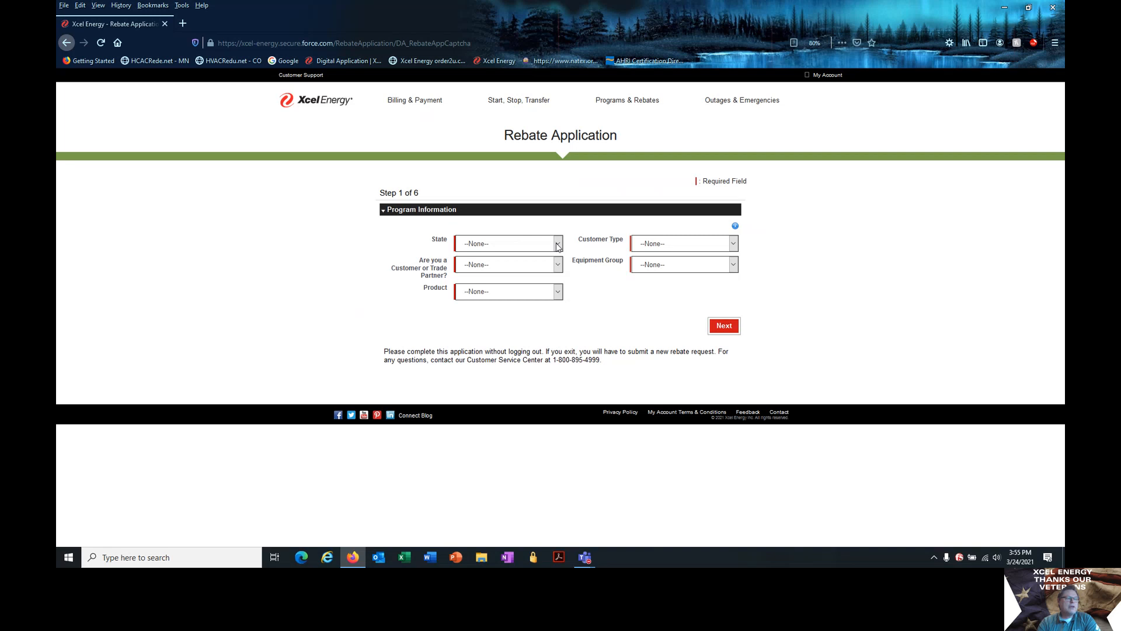
- Set the program information to state MN, Residential customer, Trade Partner, Heating and Cooling Equipment group and Prescriptive Rebate product
left_click(557, 246)
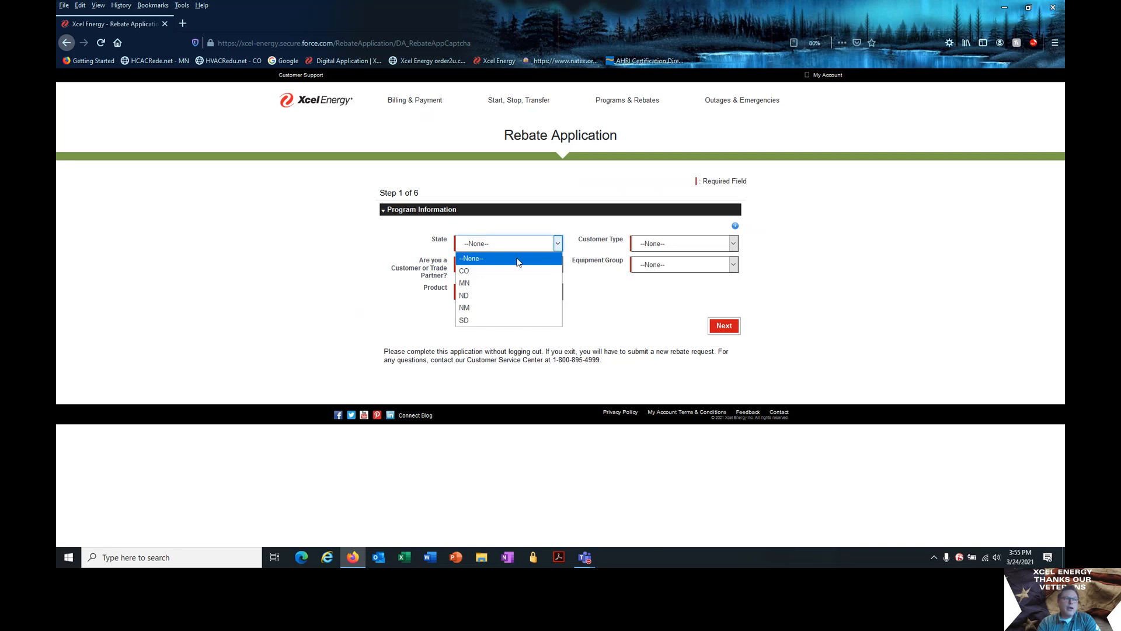
left_click(474, 286)
left_click(731, 244)
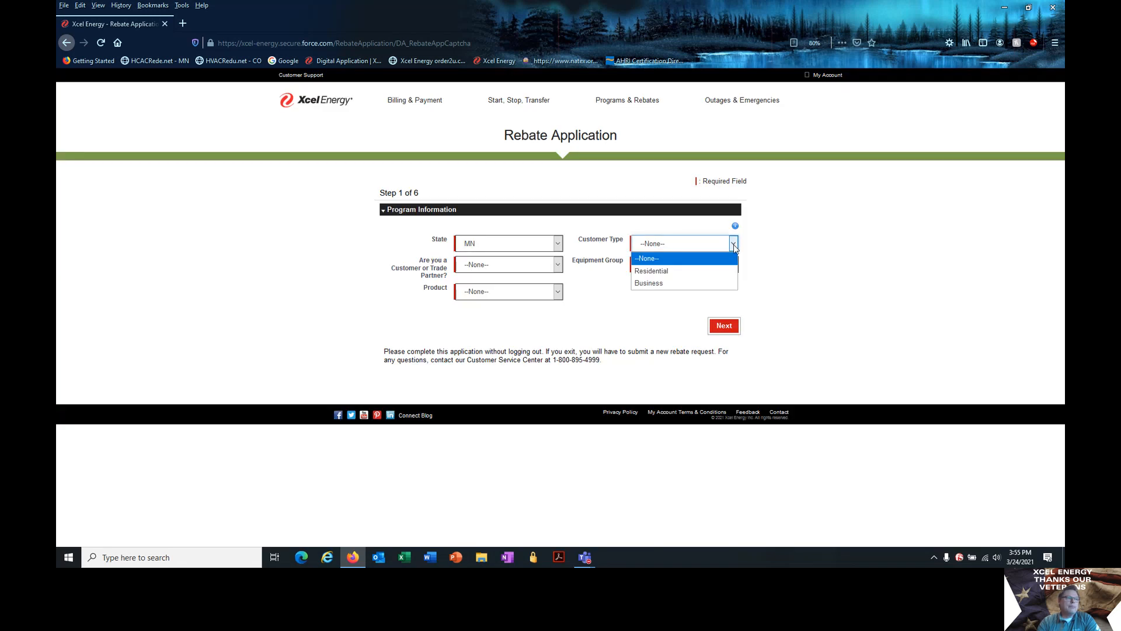
left_click(659, 274)
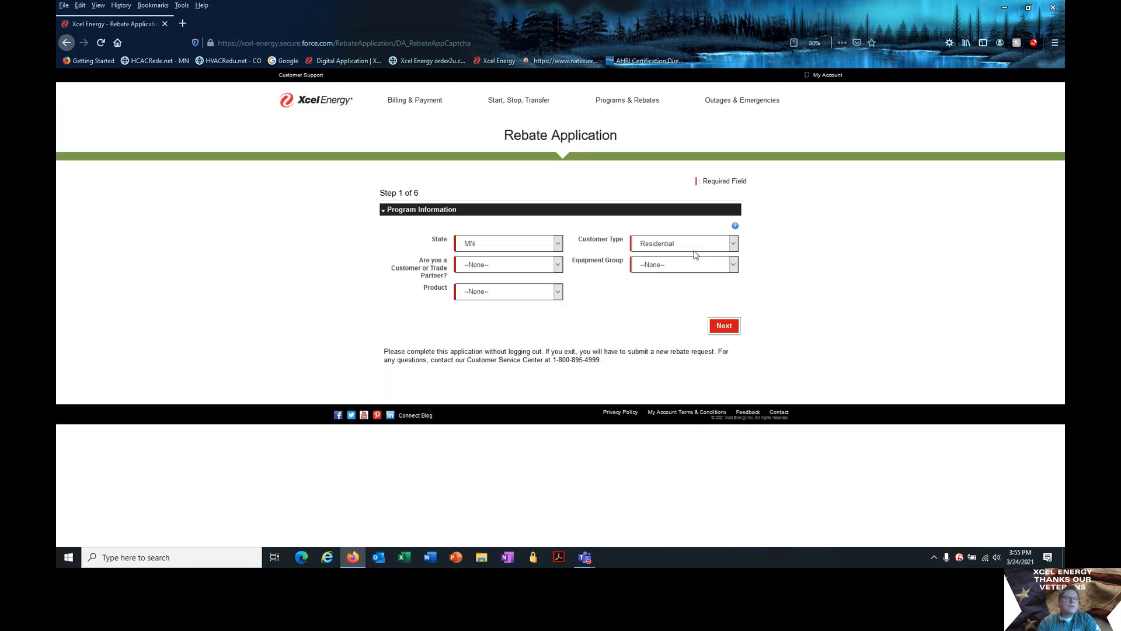
left_click(558, 265)
left_click(482, 303)
left_click(733, 266)
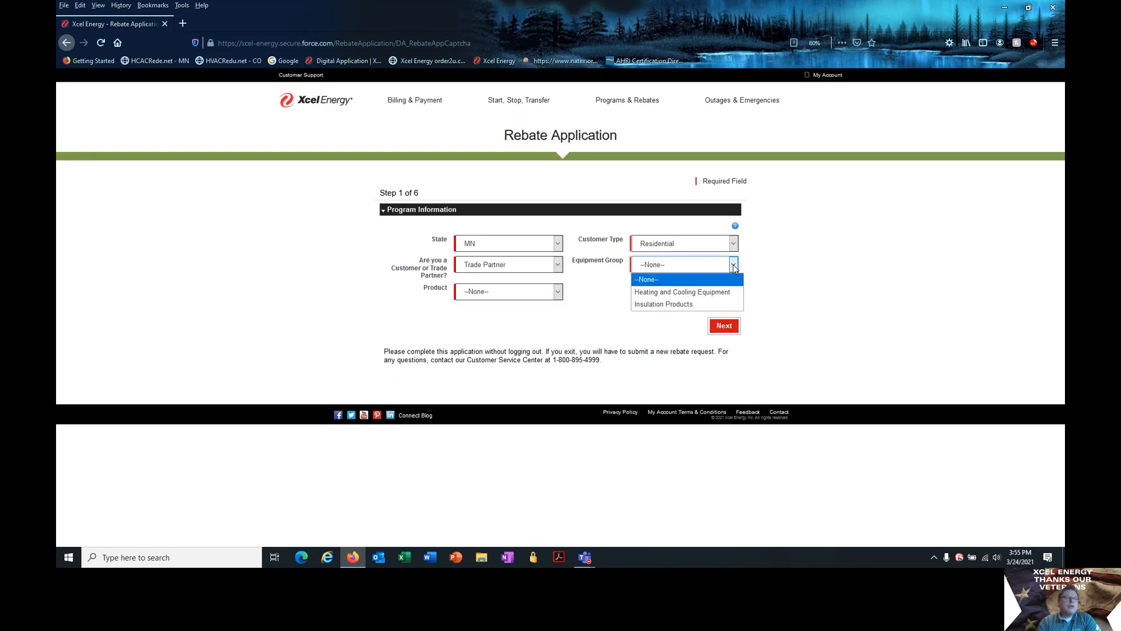
left_click(715, 292)
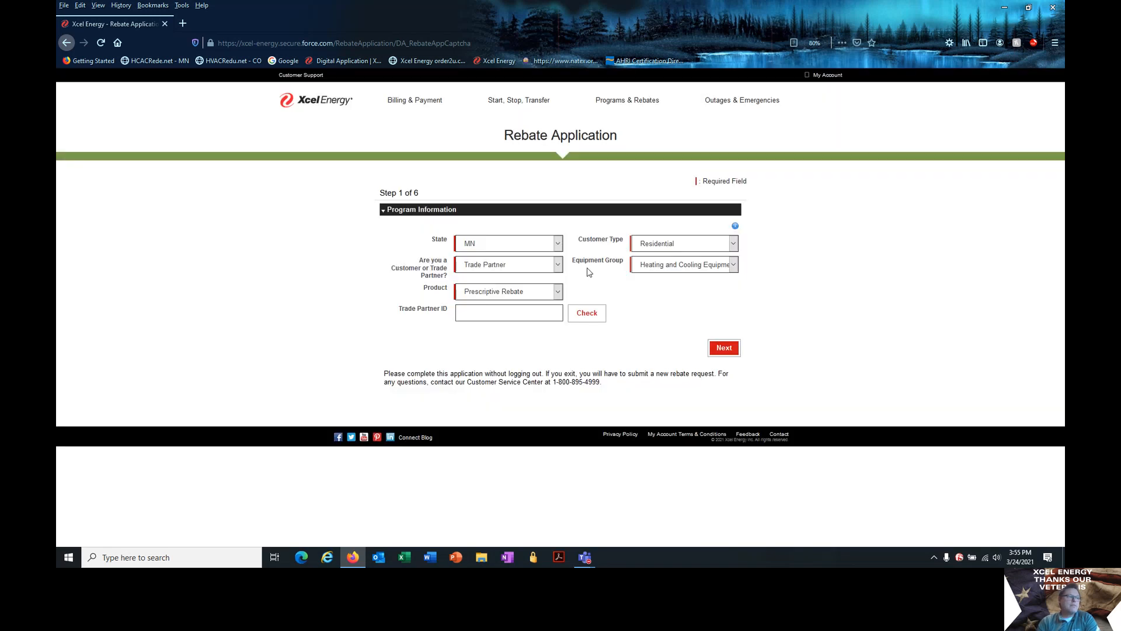
- Enter the trade partner ID, check it, and continue to the equipment information page
left_click(530, 312)
type("15")
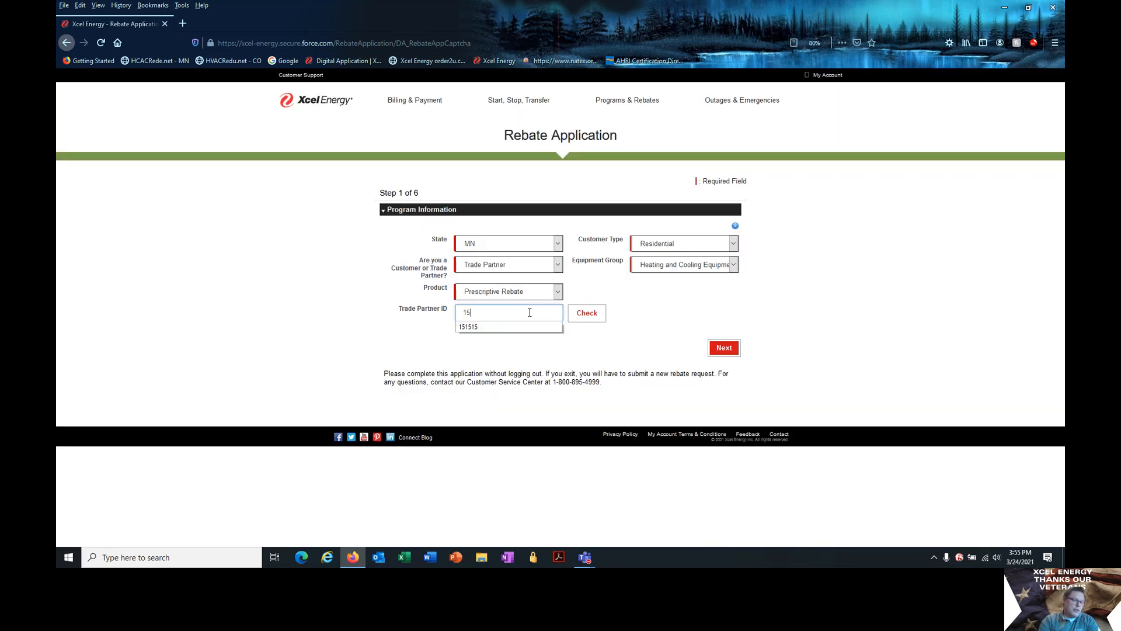
type("1515")
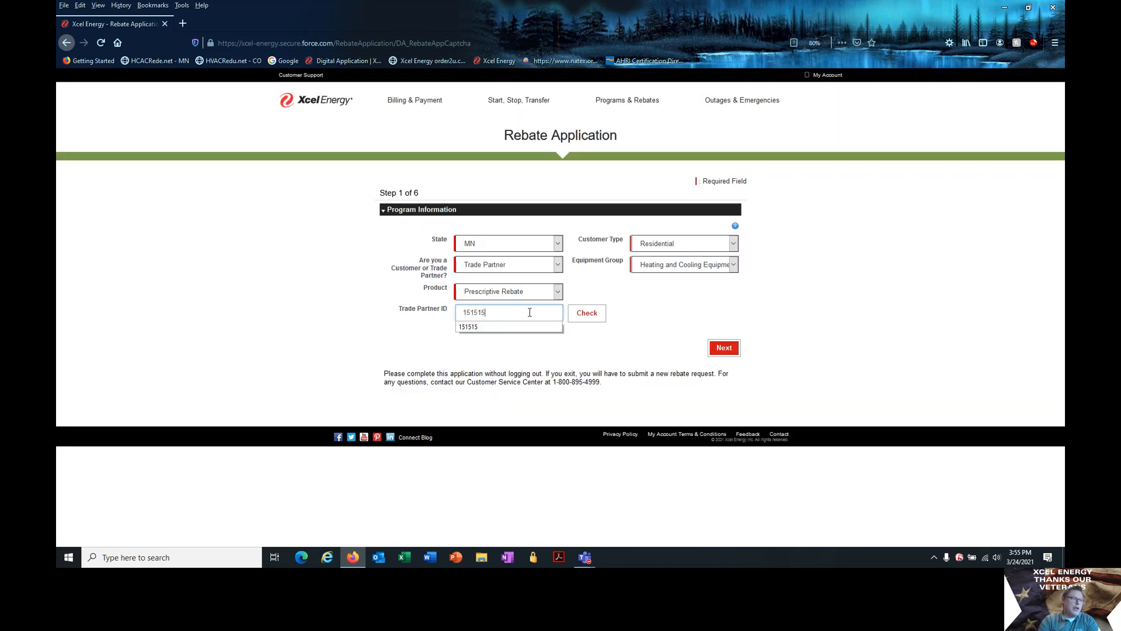
left_click(582, 320)
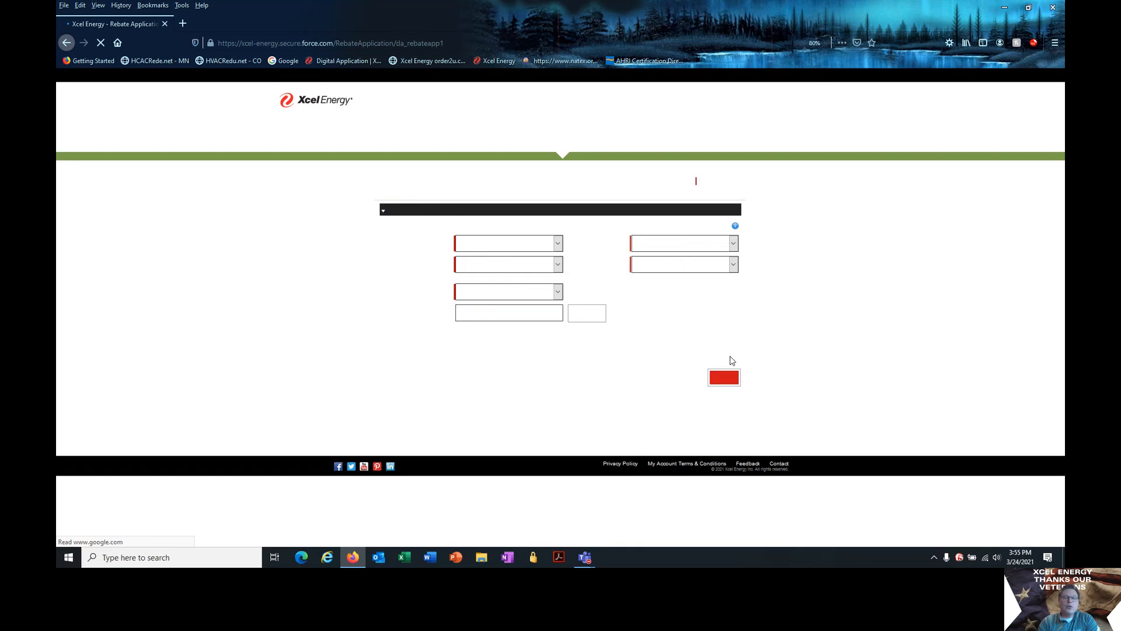
left_click(721, 380)
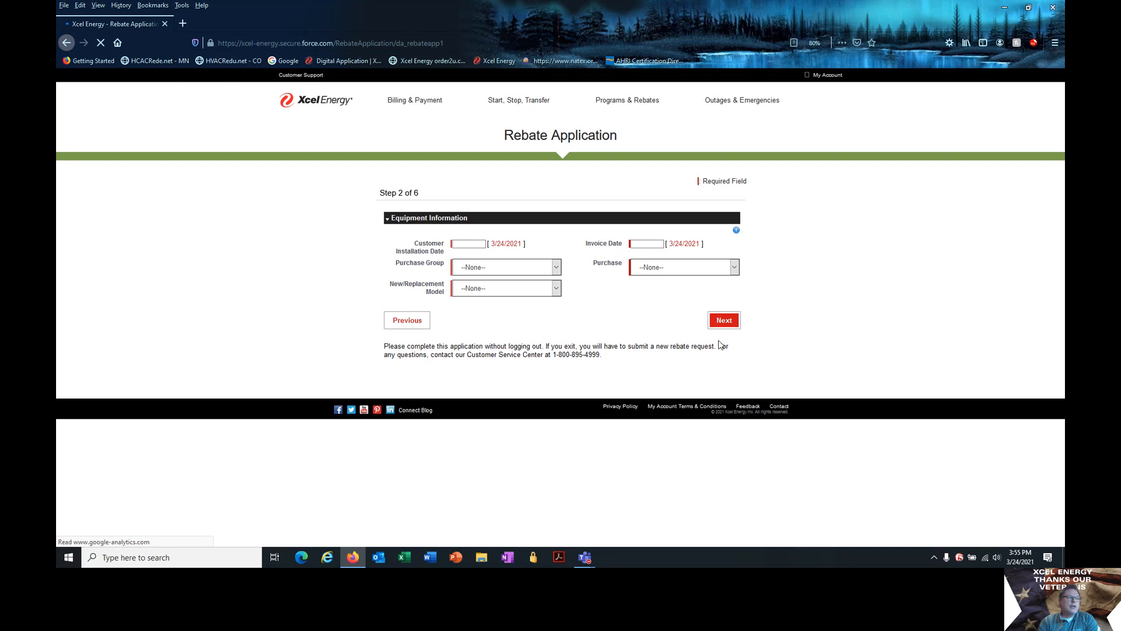
- Set the customer installation date to 3/1/2021 and the invoice date to 3/24/2021
left_click(469, 245)
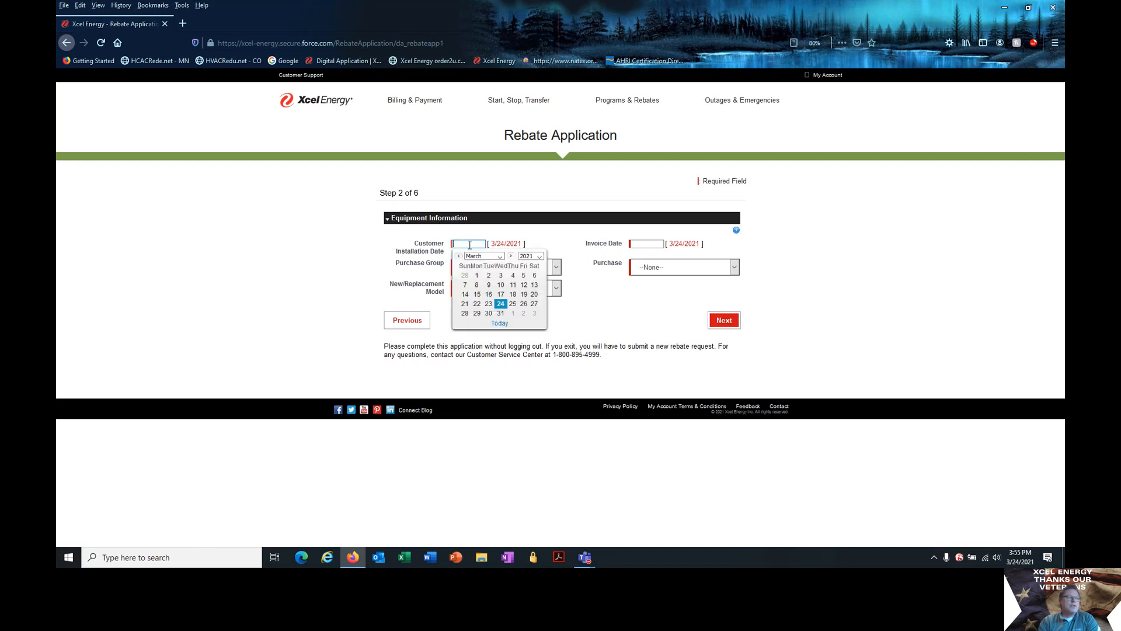
left_click(478, 277)
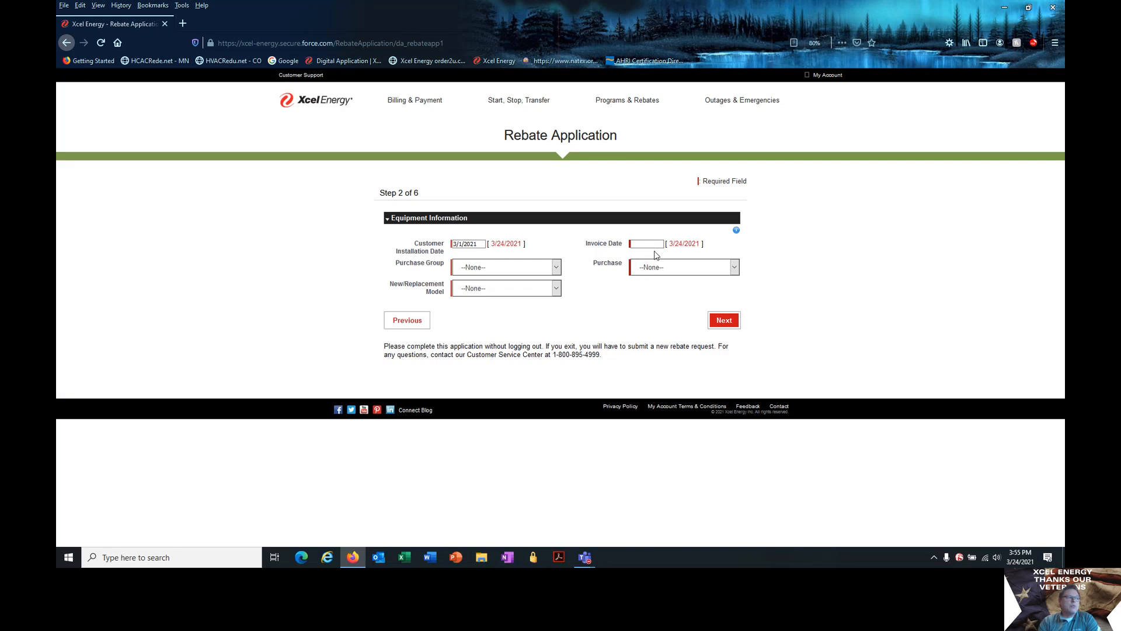
left_click(682, 244)
- Choose Air Conditioner with Natural Gas Furnace as purchase group and purchase, with 16+ SEER, 13+ EER as the new/replacement model
left_click(557, 269)
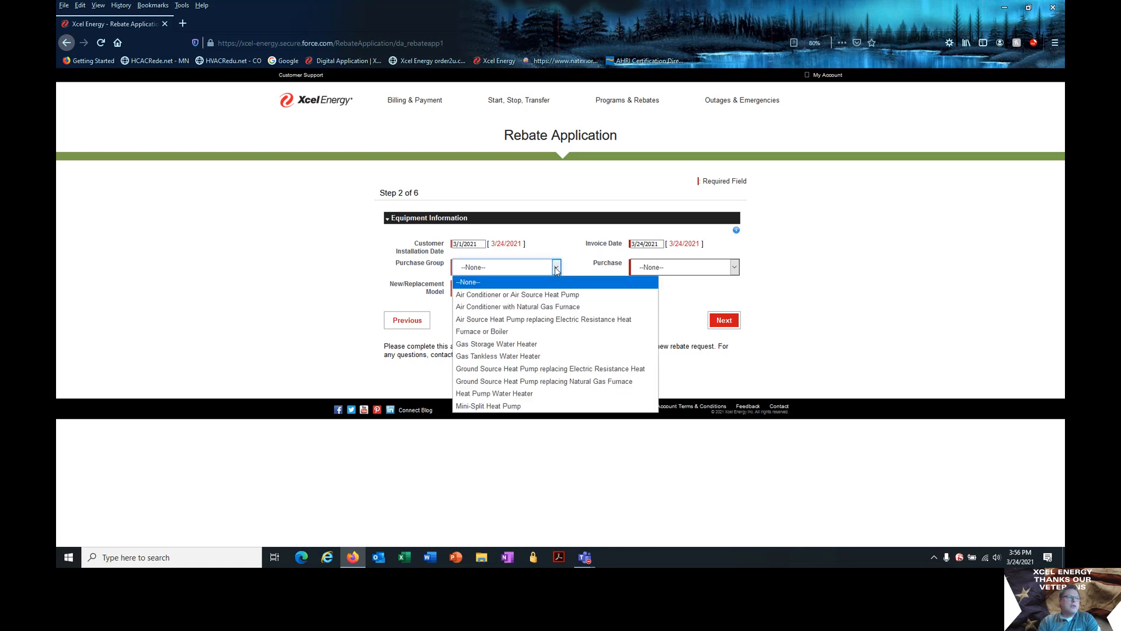
left_click(533, 308)
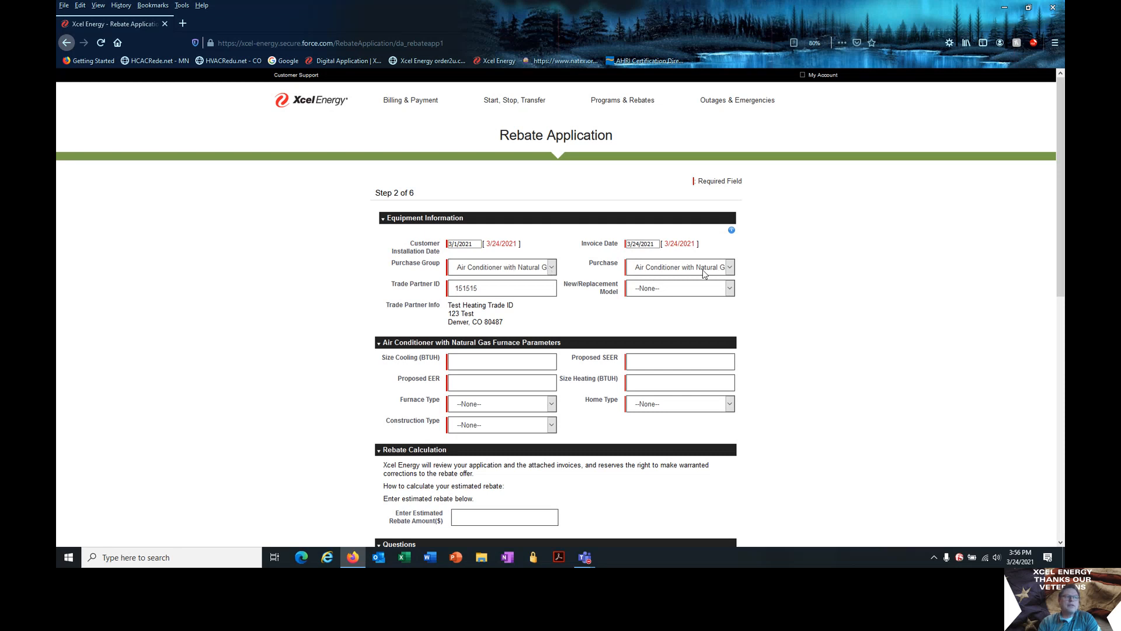
left_click(730, 289)
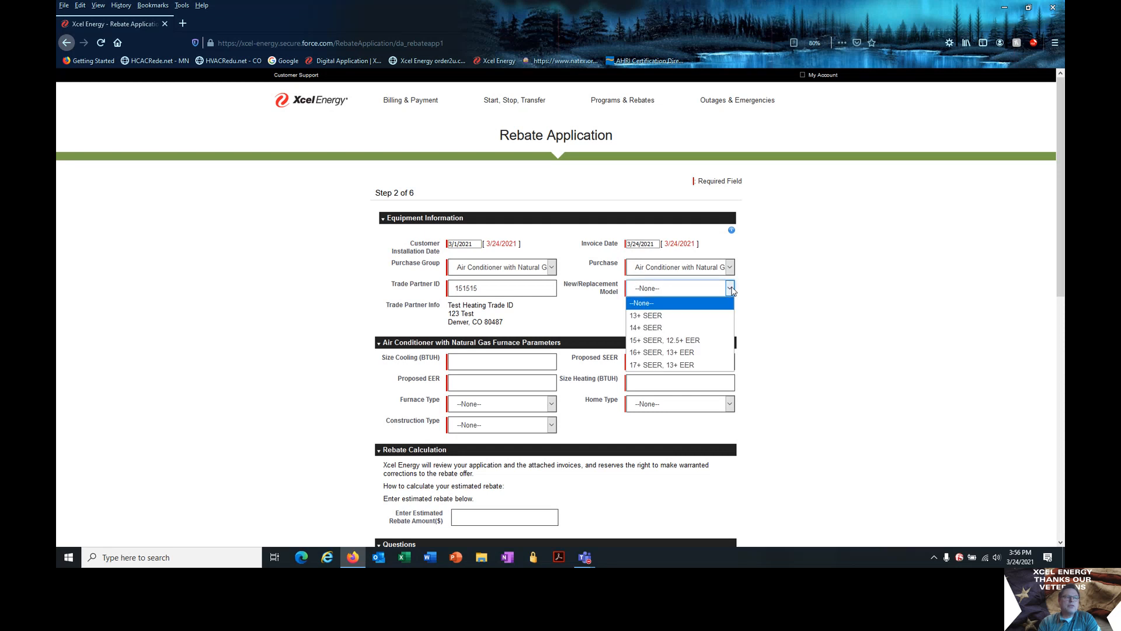
left_click(691, 352)
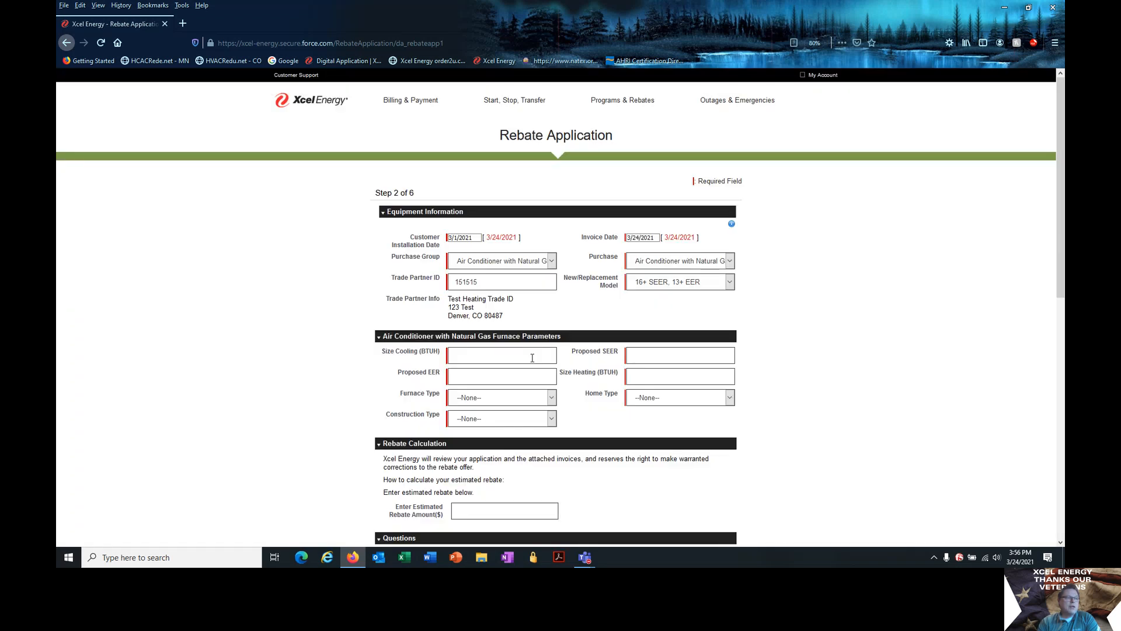
- Enter the equipment parameters: size cooling 24000 BTUH, proposed SEER 16, proposed EER 13 and size heating 80000 BTUH
left_click(531, 357)
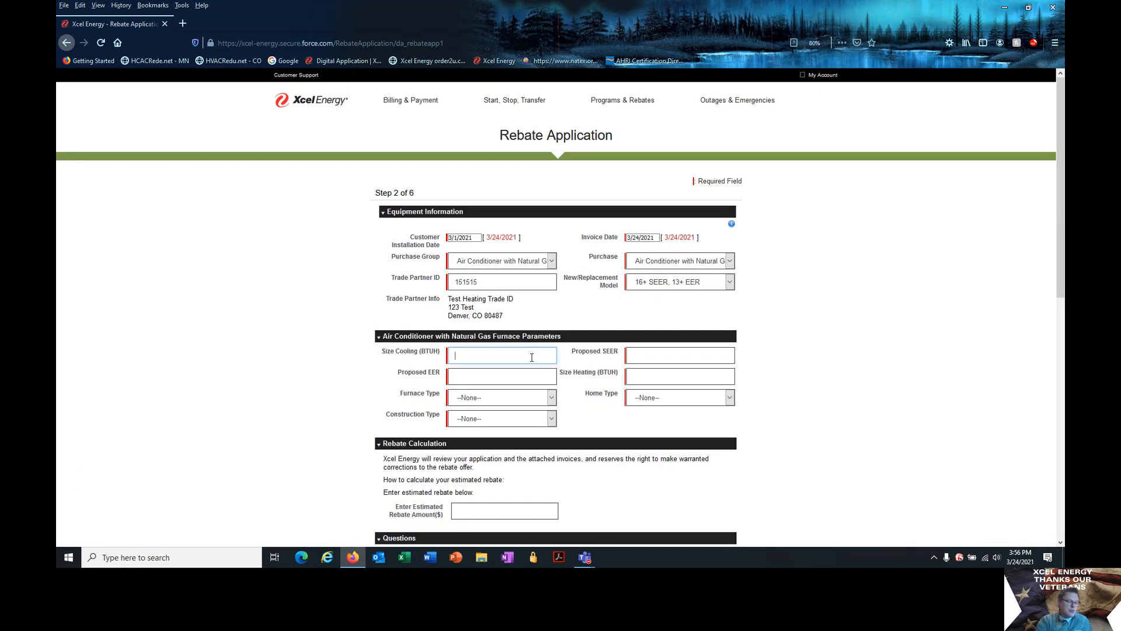
type("16")
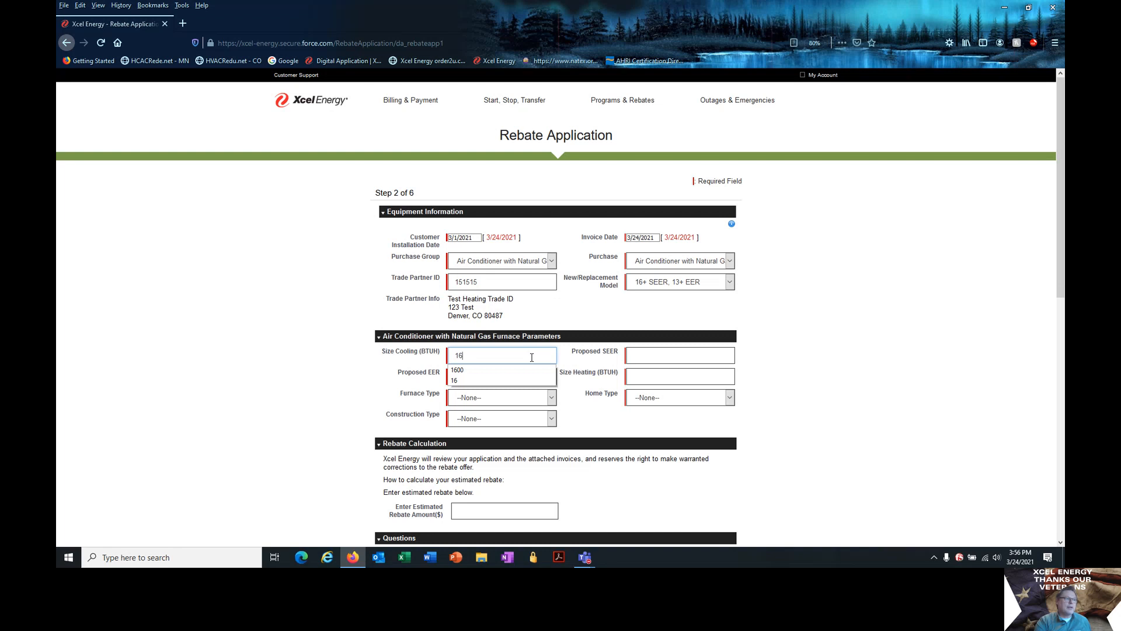
key("BackSpace")
key("BackSpace")
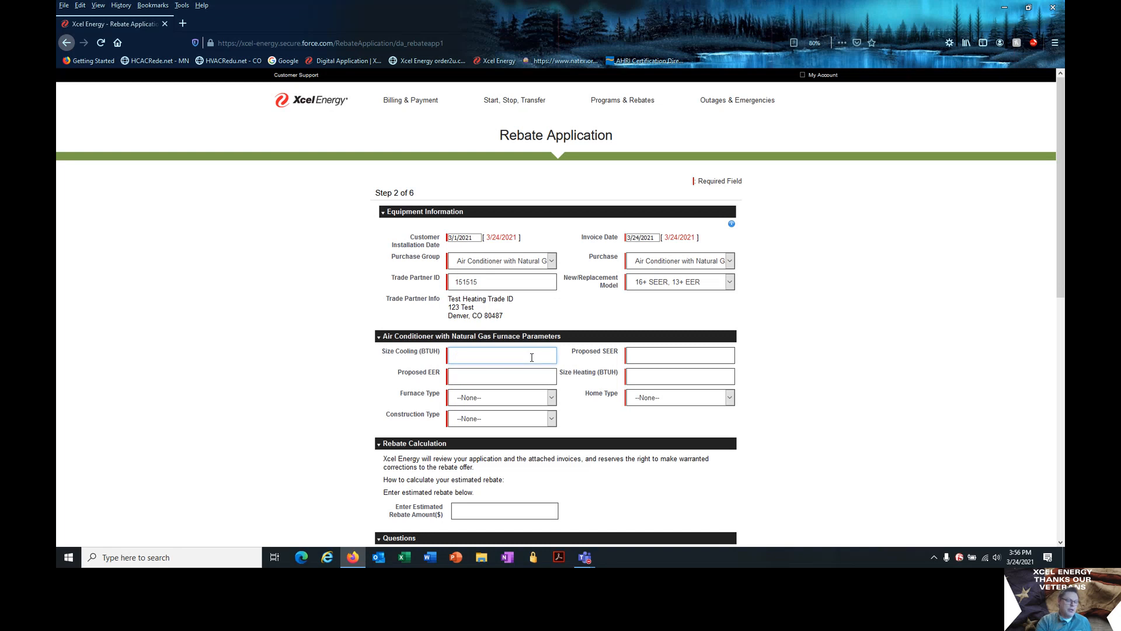
type("24000")
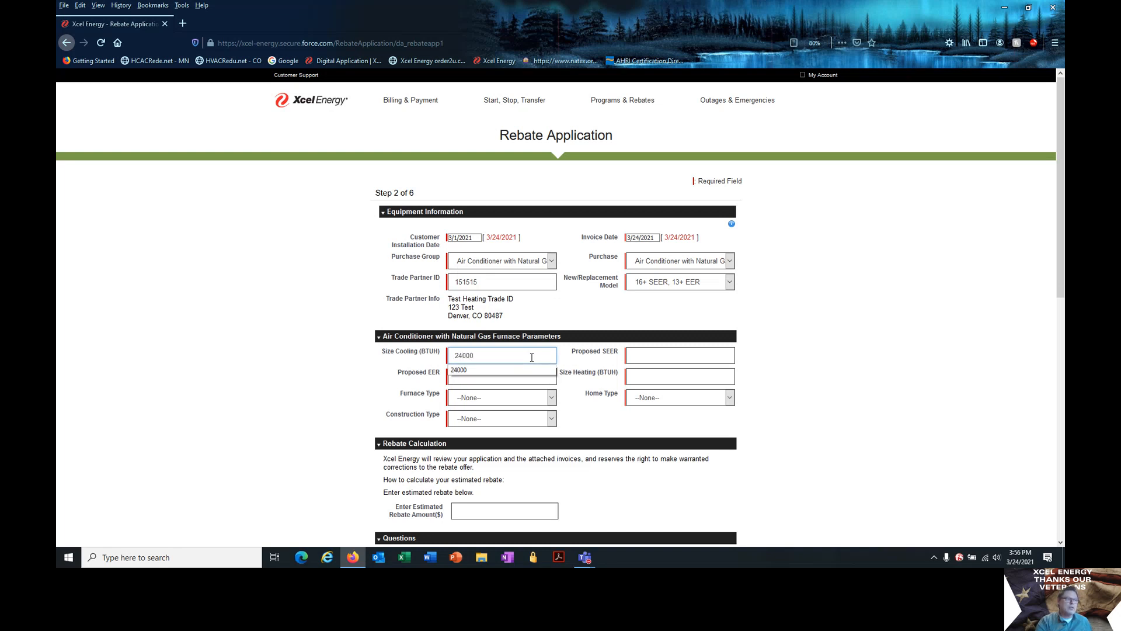
key("Tab")
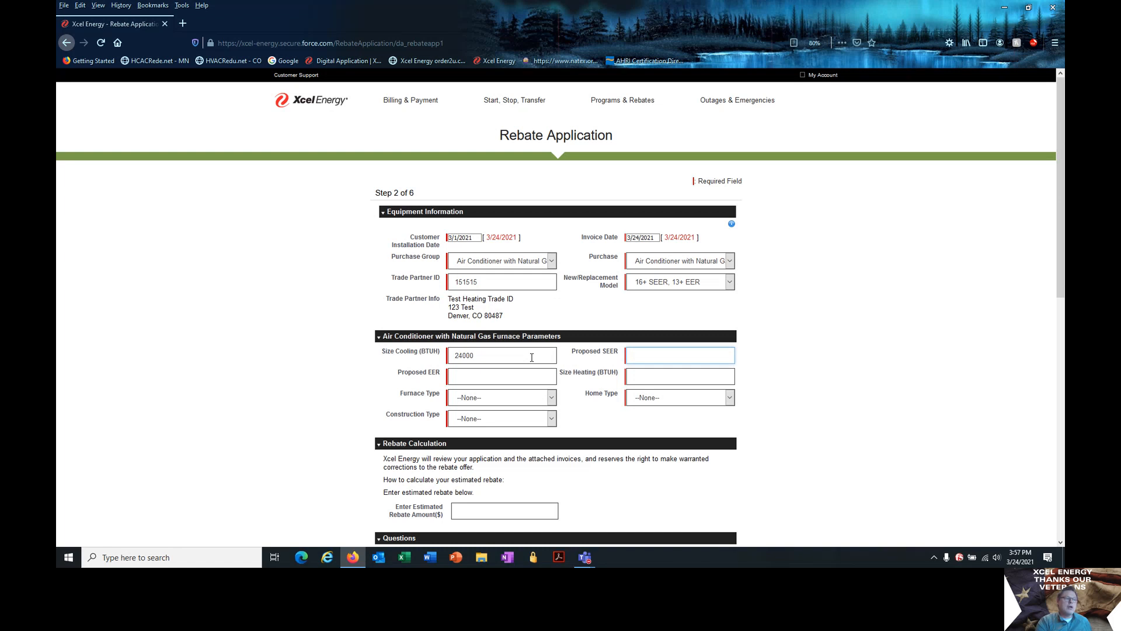
type("16")
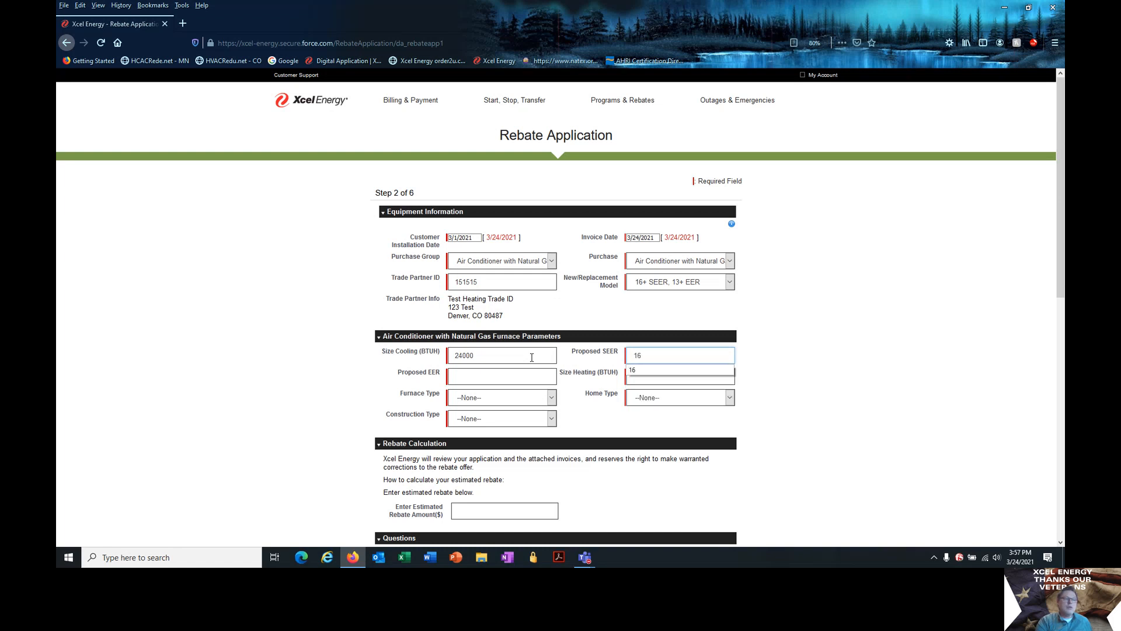
key("Tab")
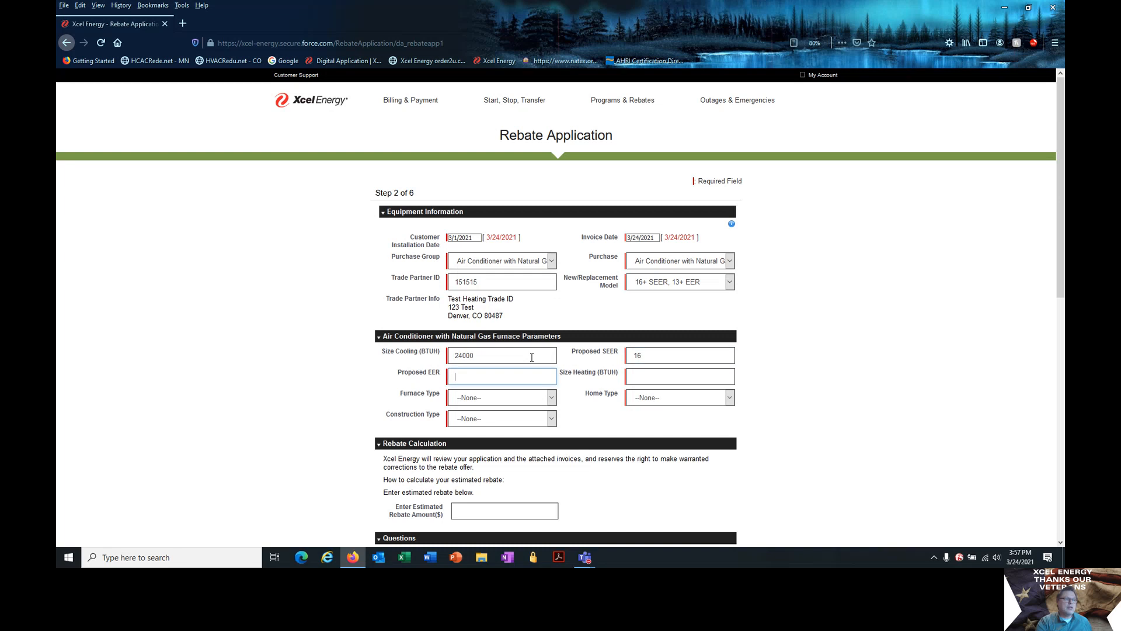
type("13")
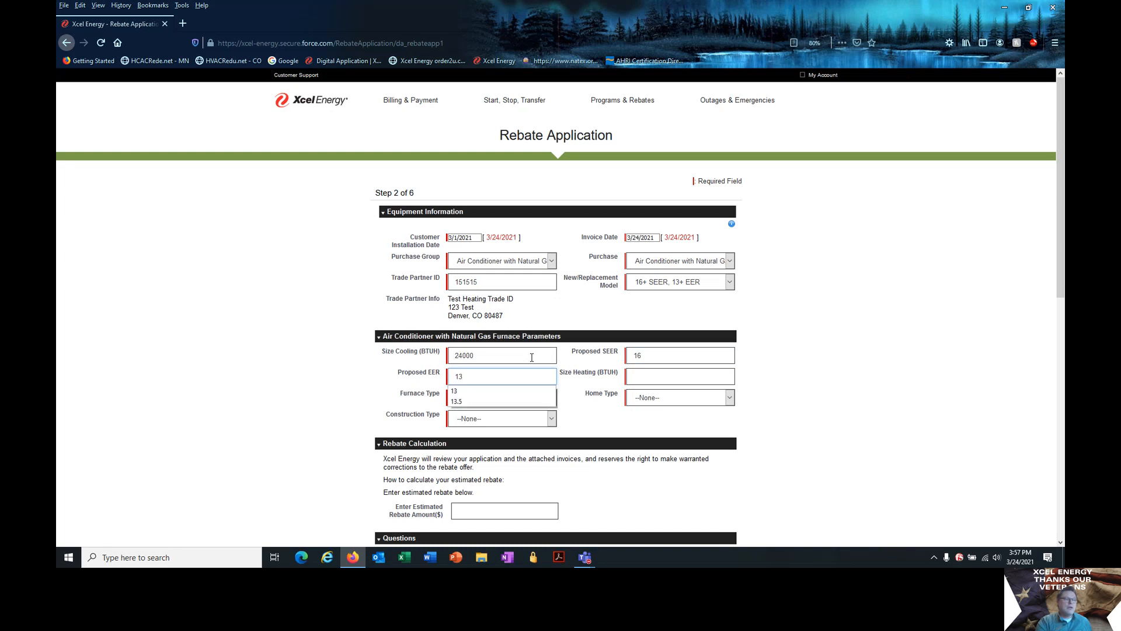
key("Tab")
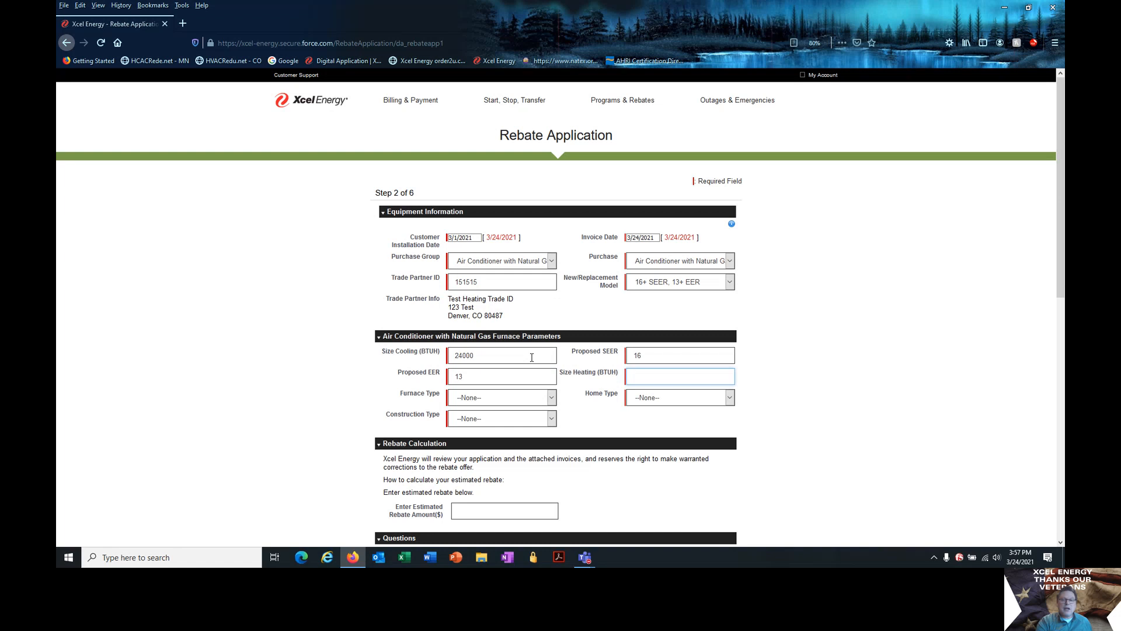
type("80000")
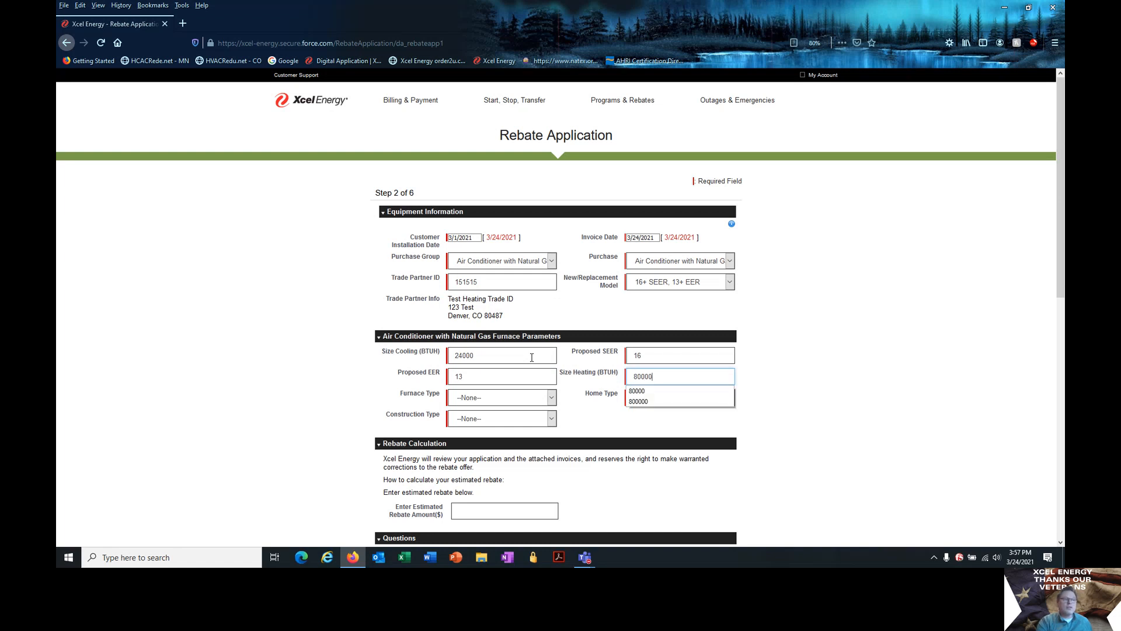
key("Tab")
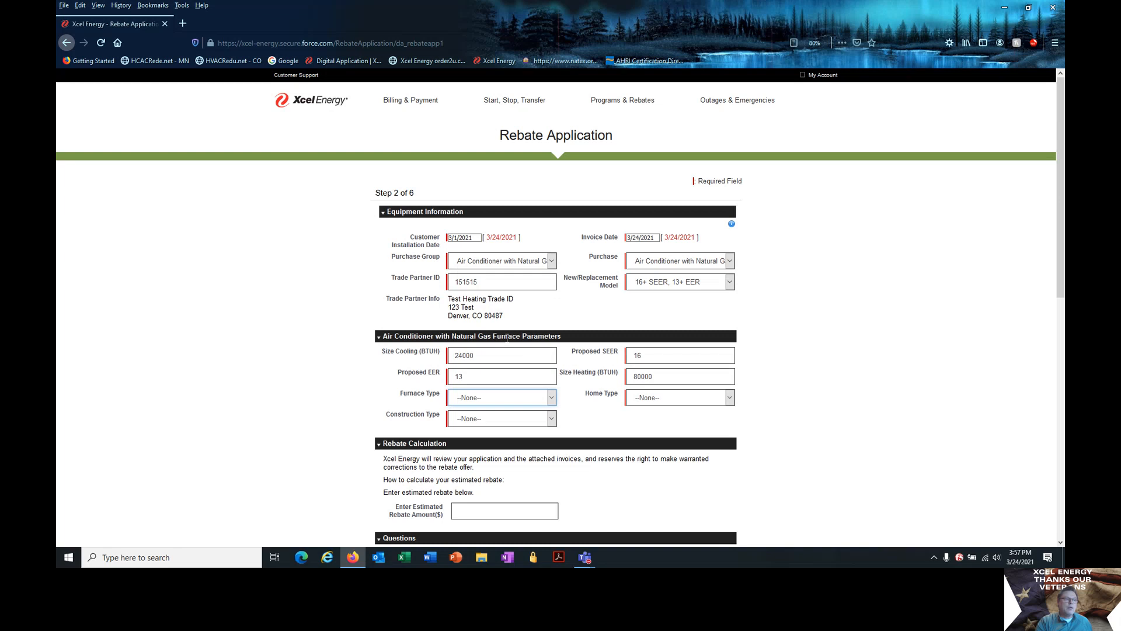
- Set the furnace type to Condensing, the home type to Single Family and the construction type to Existing
left_click(552, 398)
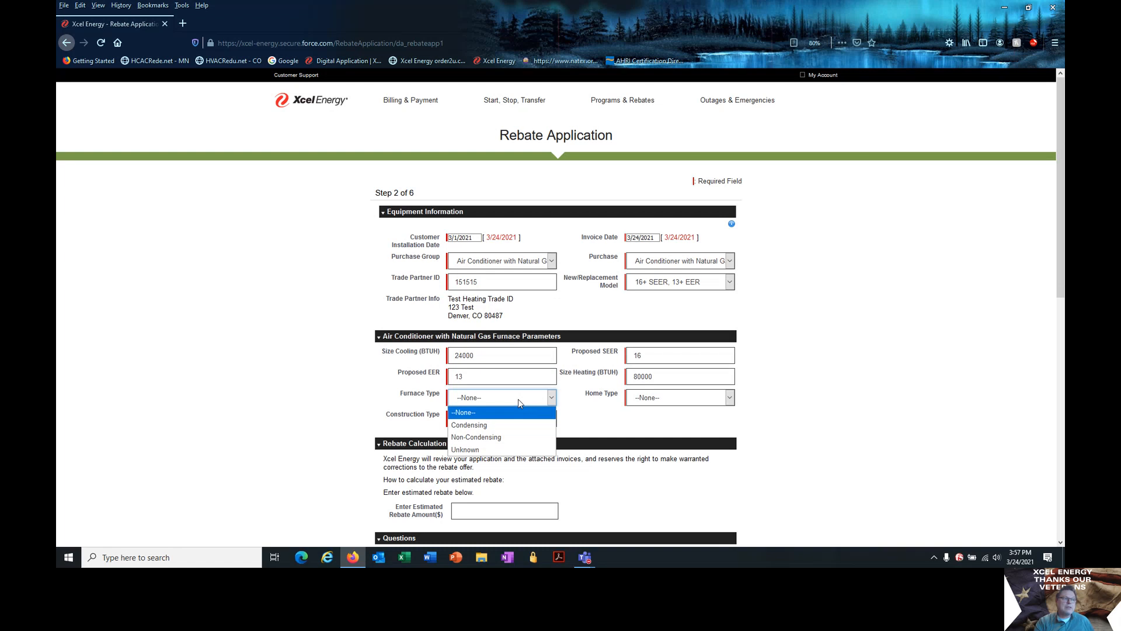
left_click(470, 426)
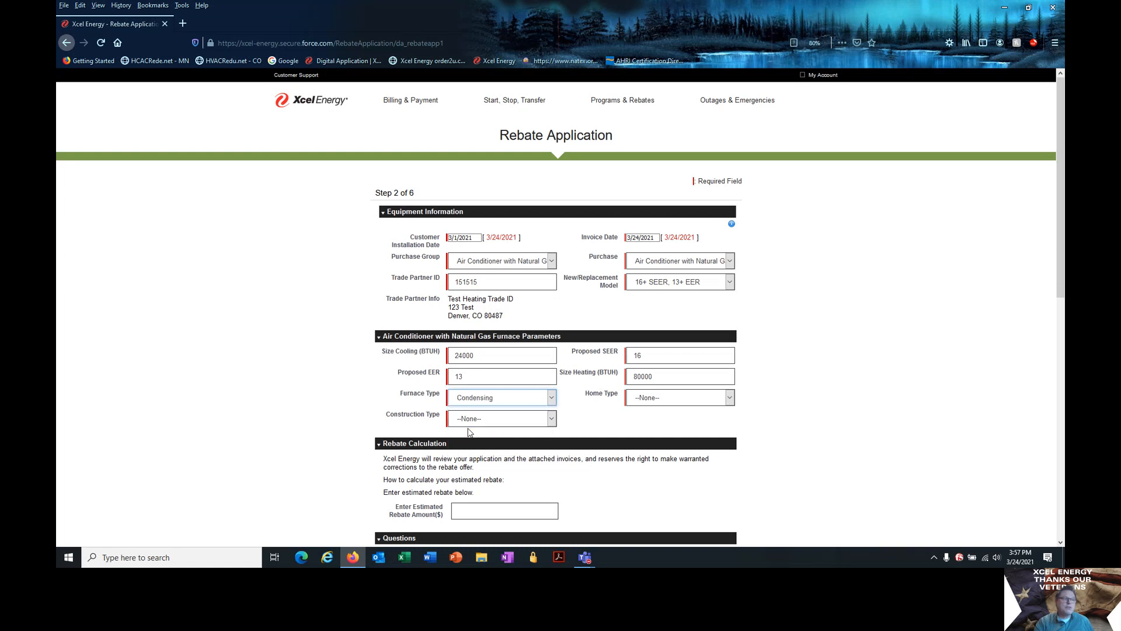
left_click(730, 399)
left_click(671, 426)
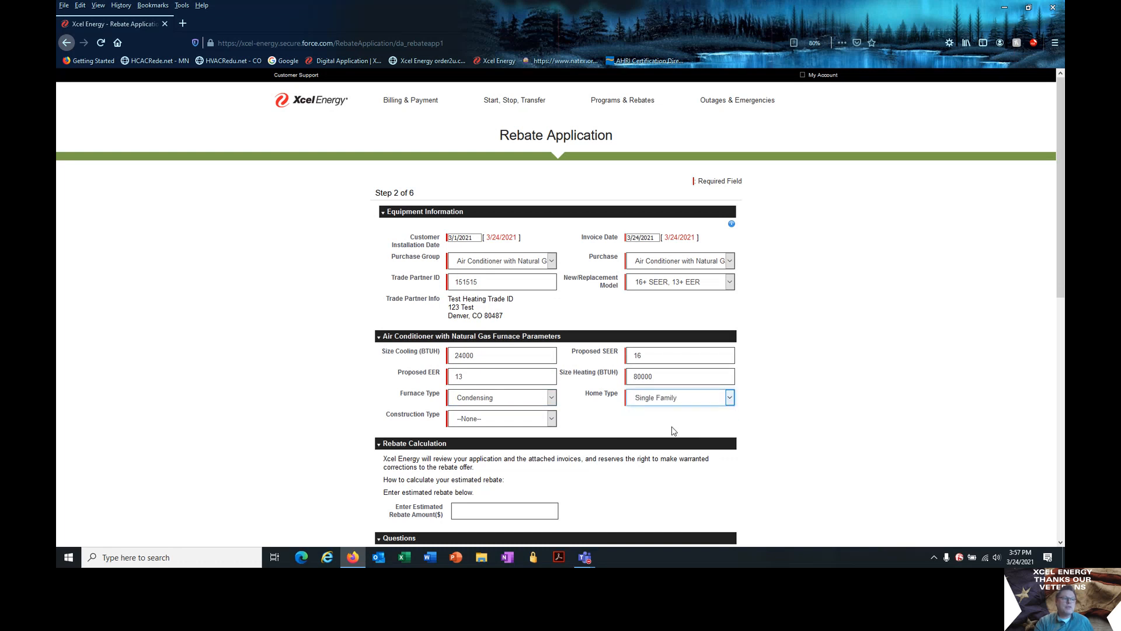
left_click(552, 419)
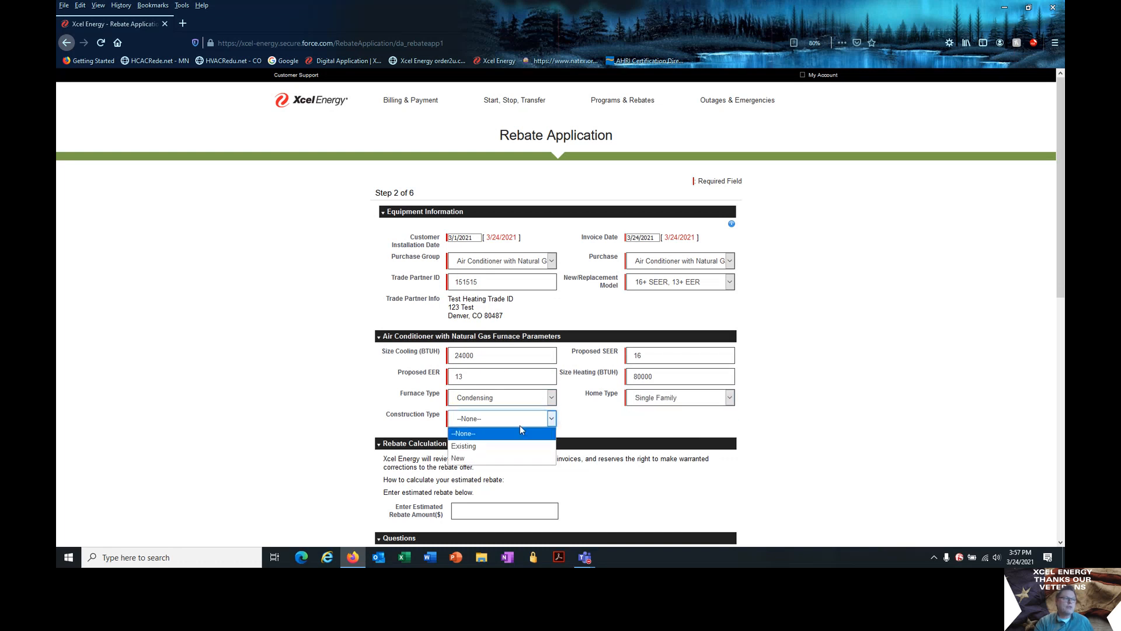
left_click(493, 447)
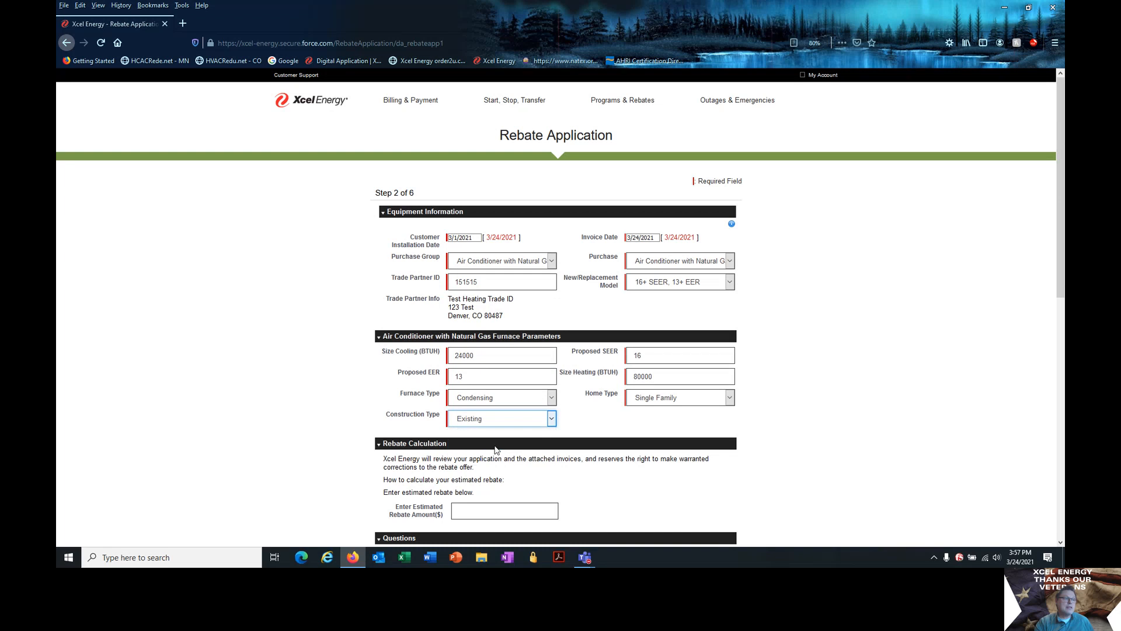
- Enter 450 as the estimated rebate amount for the air conditioner purchase
scroll(637, 425, "down", 1)
scroll(637, 423, "down", 1)
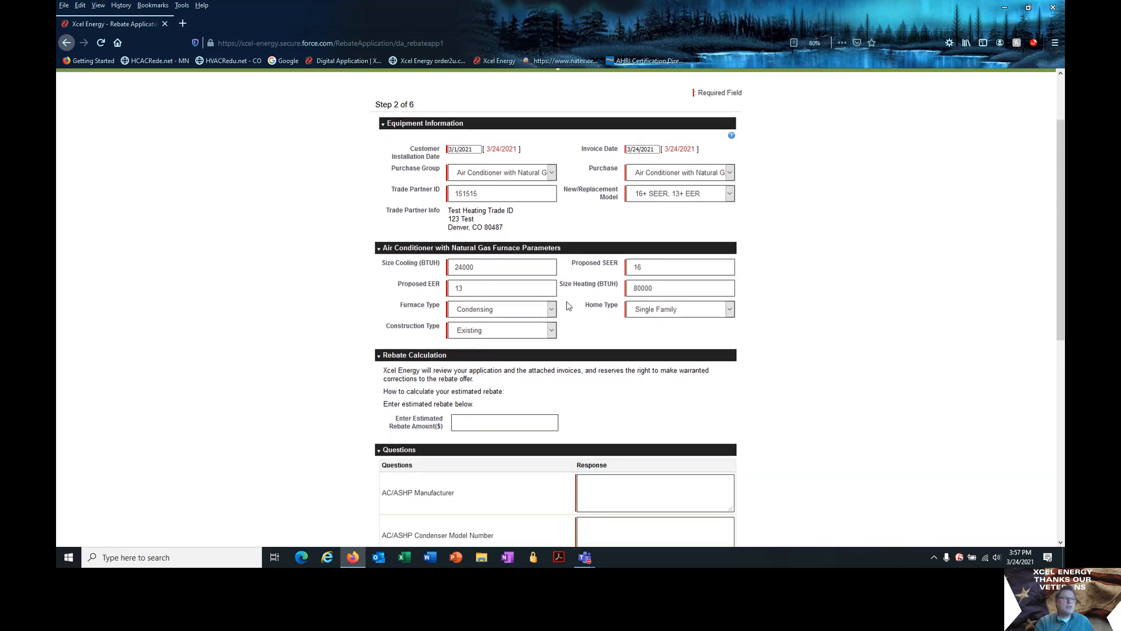
left_click(516, 419)
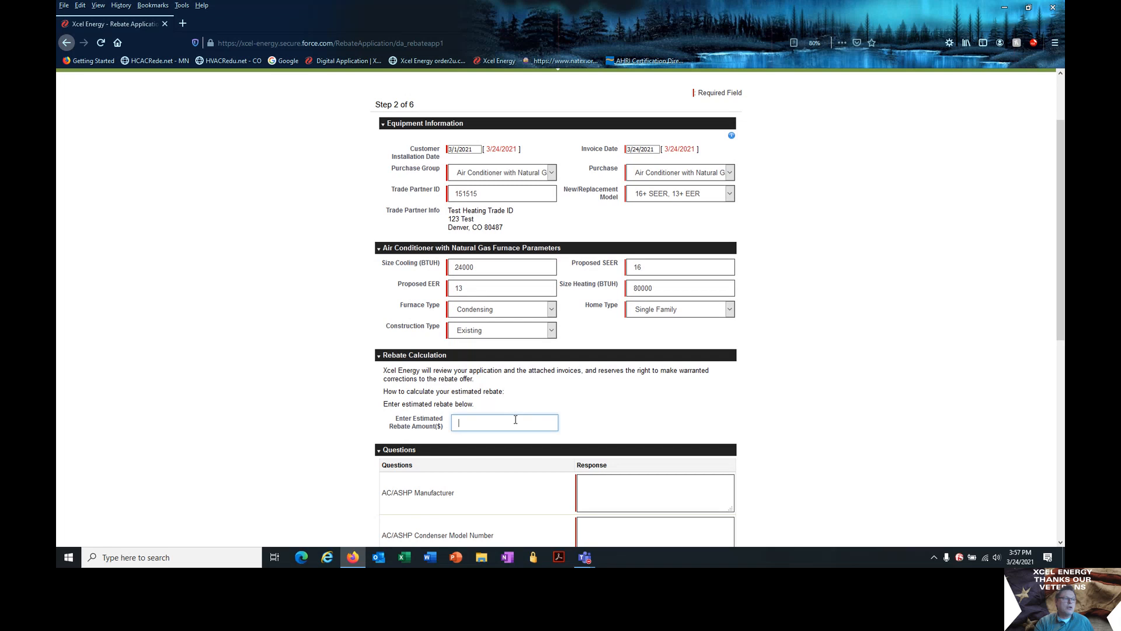
type("450")
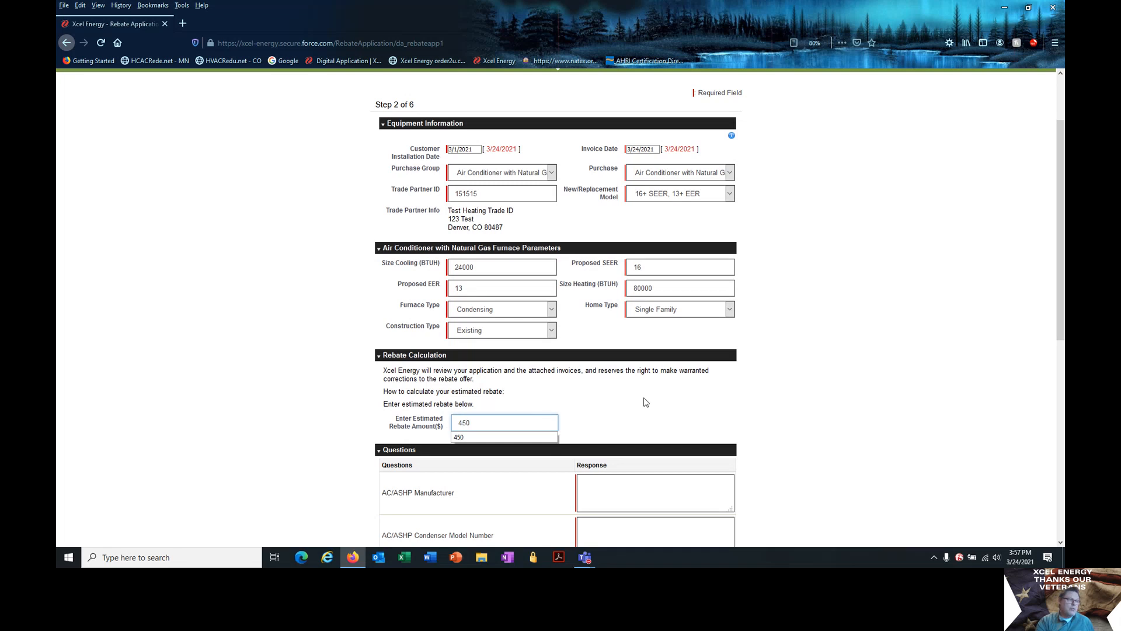
left_click(621, 419)
- Answer the AC/ASHP manufacturer, condenser model and serial number, and evaporator coil model and serial number questions with "test"
scroll(621, 419, "down", 4)
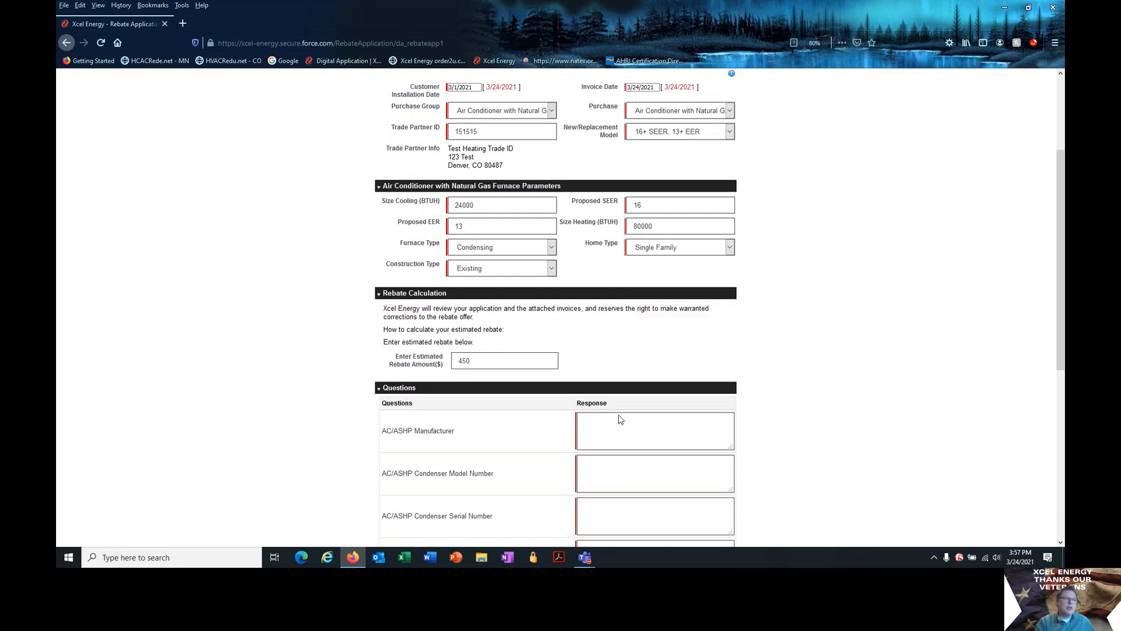
scroll(612, 354, "down", 1)
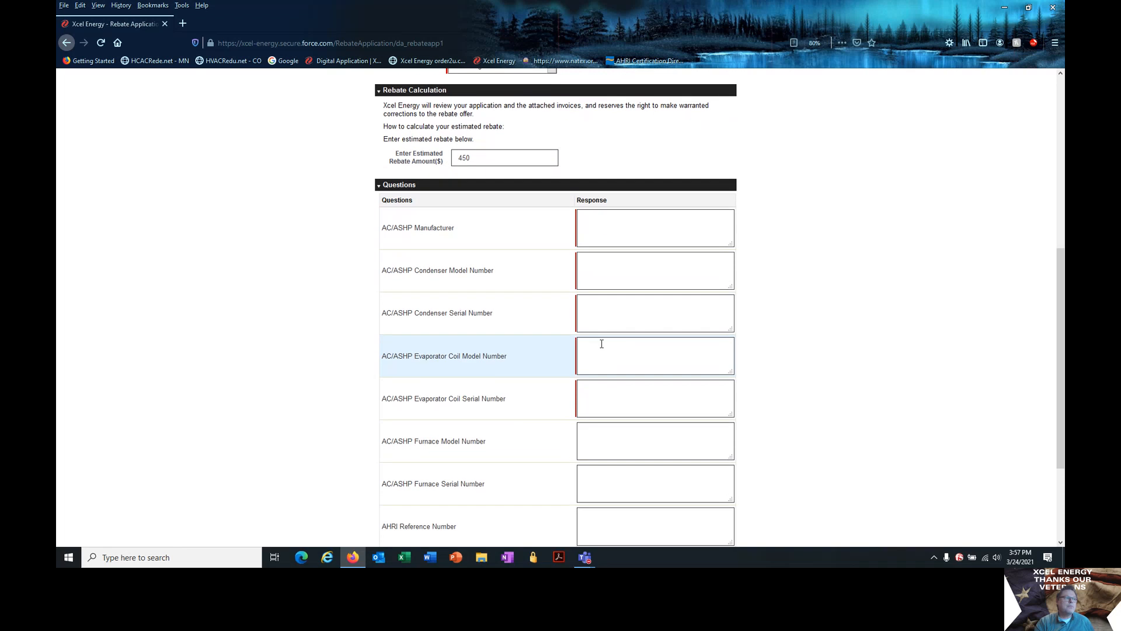
left_click(619, 244)
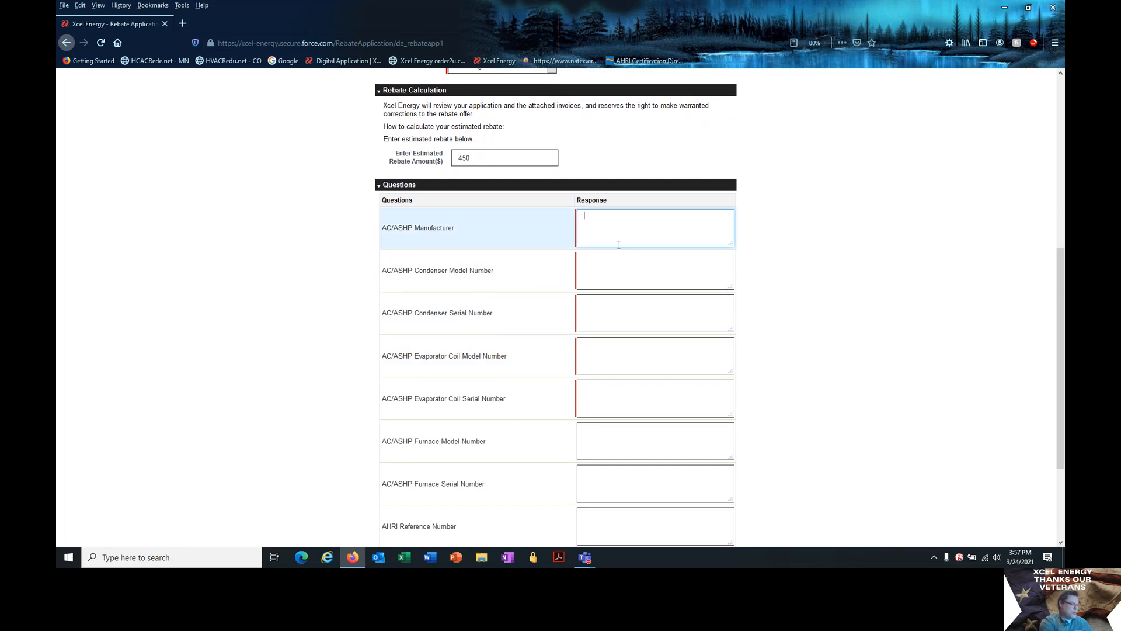
type("test")
key("Tab")
type("test")
key("Tab")
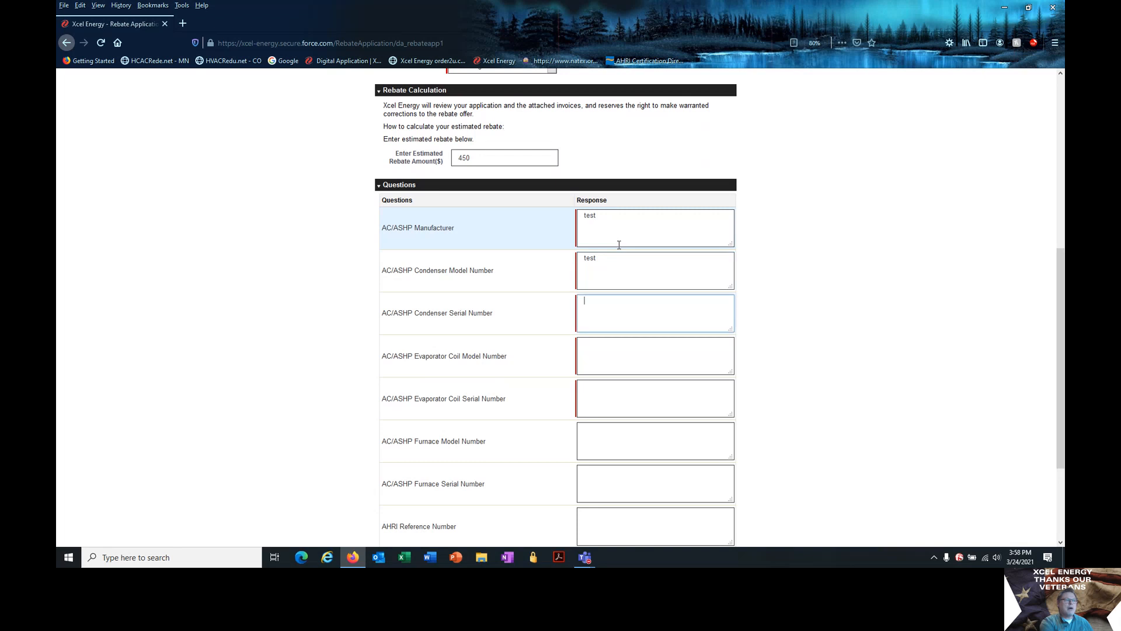
type("test")
key("Tab")
type("test")
key("Tab")
type("te")
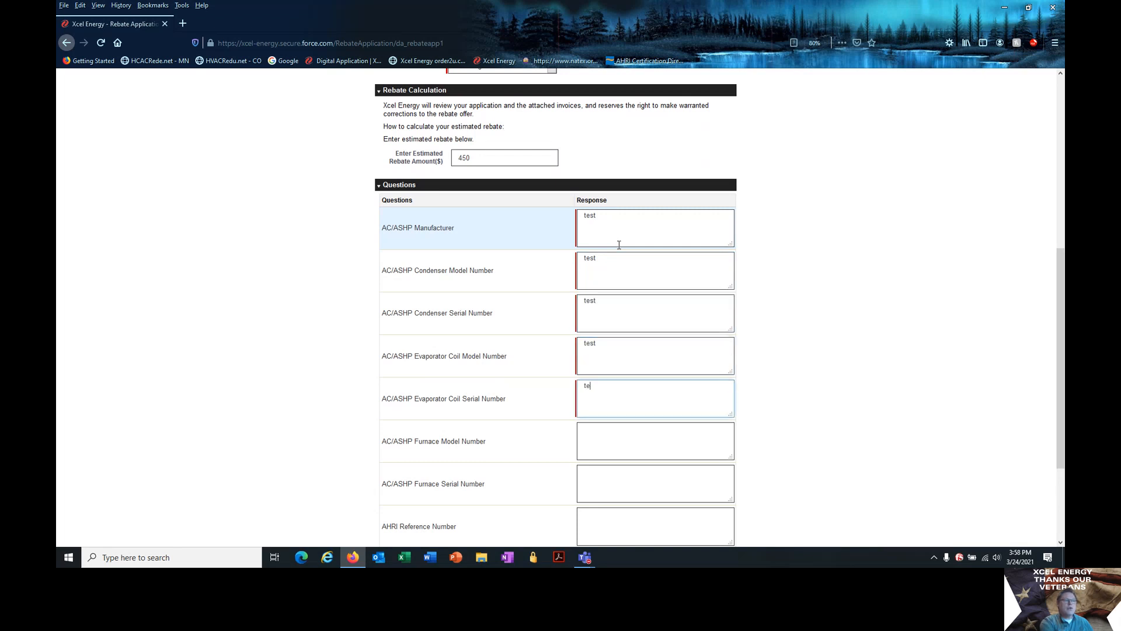
type("st")
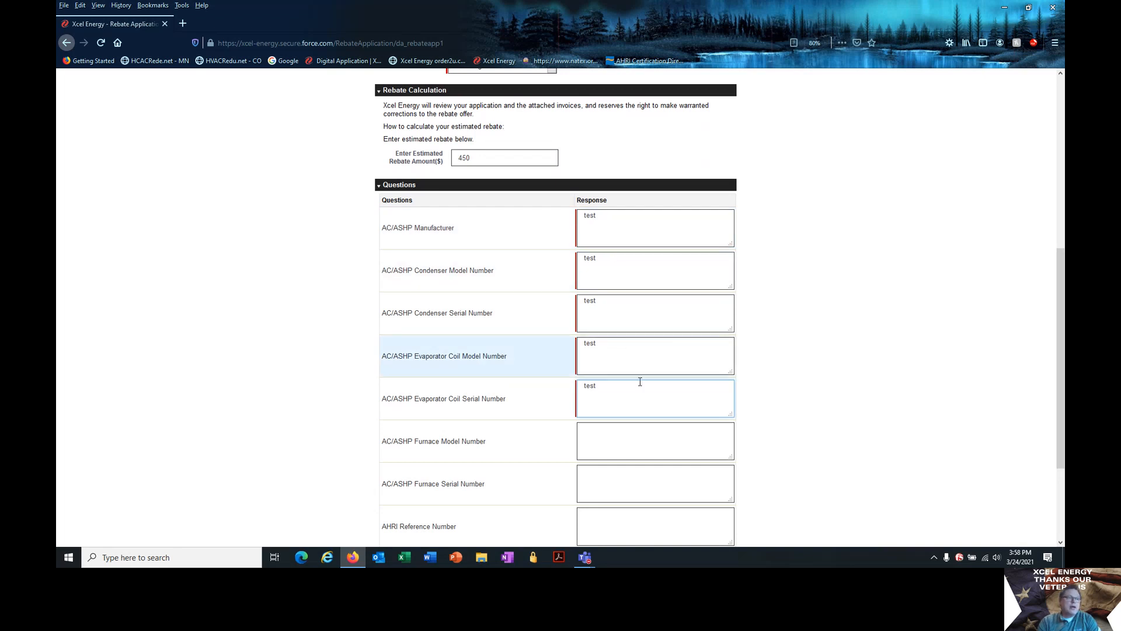
- Set the startup/refrigerant testing date to 3/24/2021 and continue to the equipment review
scroll(739, 401, "down", 3)
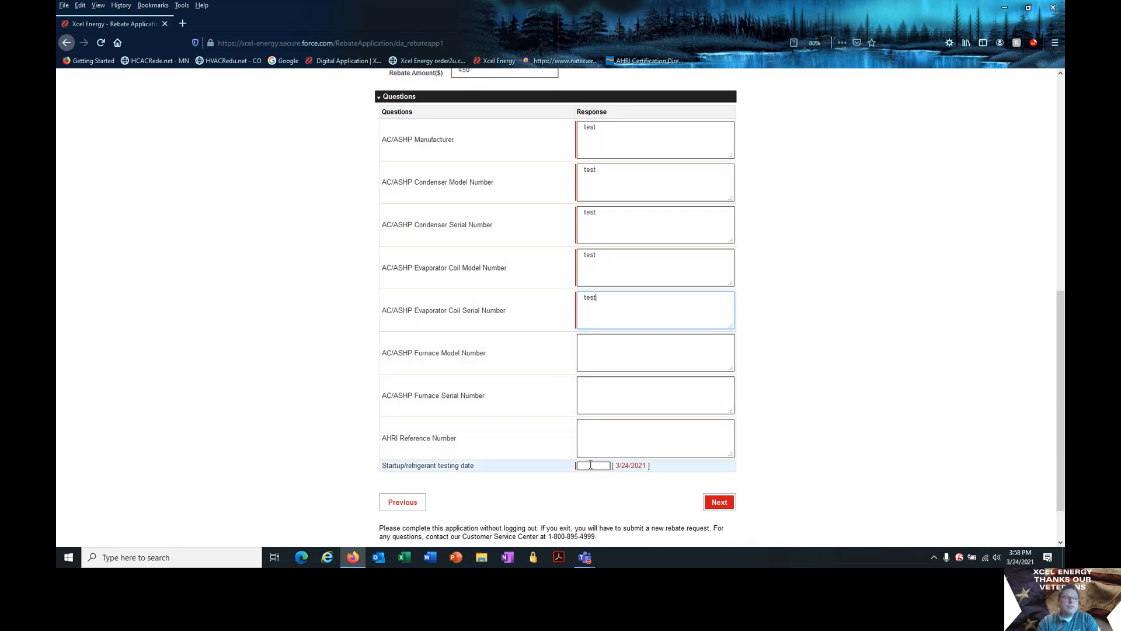
left_click(632, 467)
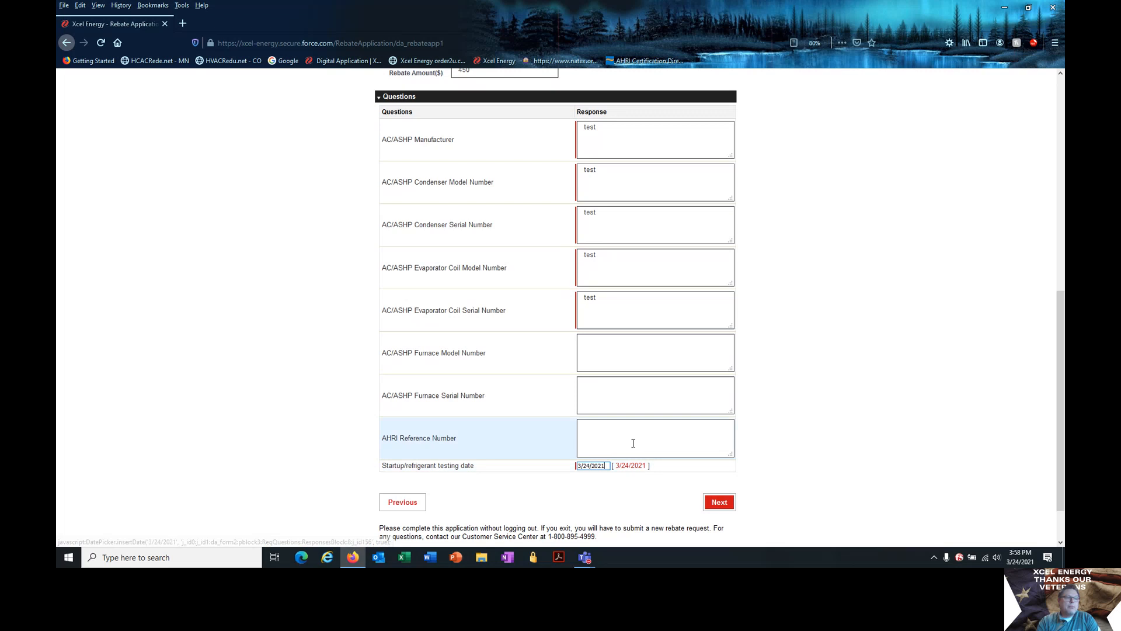
left_click(722, 504)
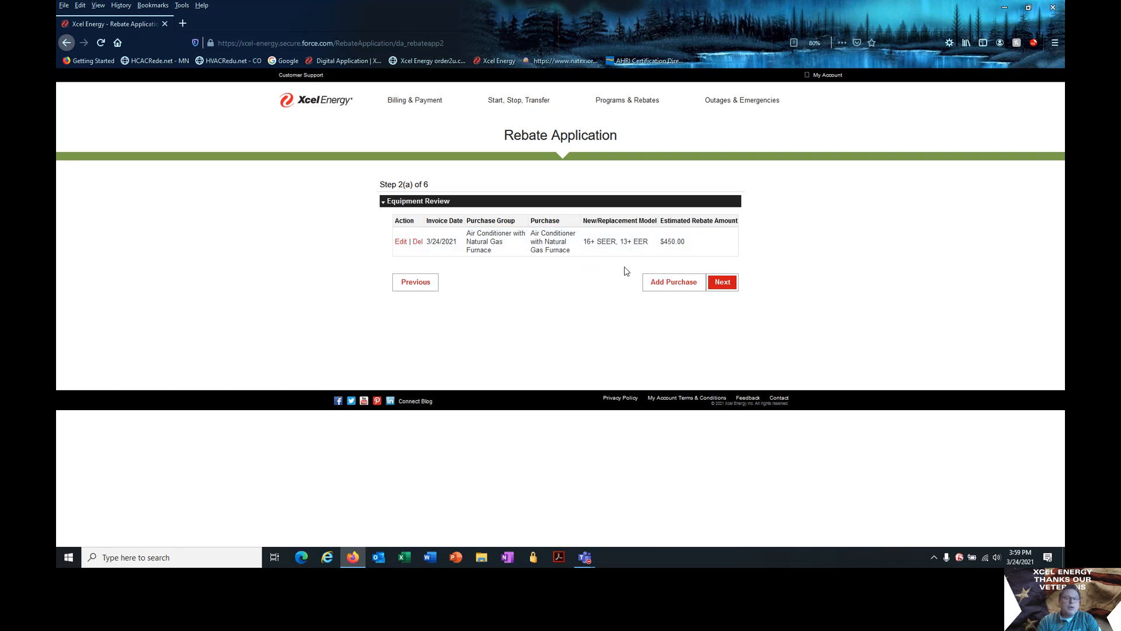
- Add another purchase with invoice date 3/24/2021 and Furnace or Boiler as its purchase group
left_click(669, 282)
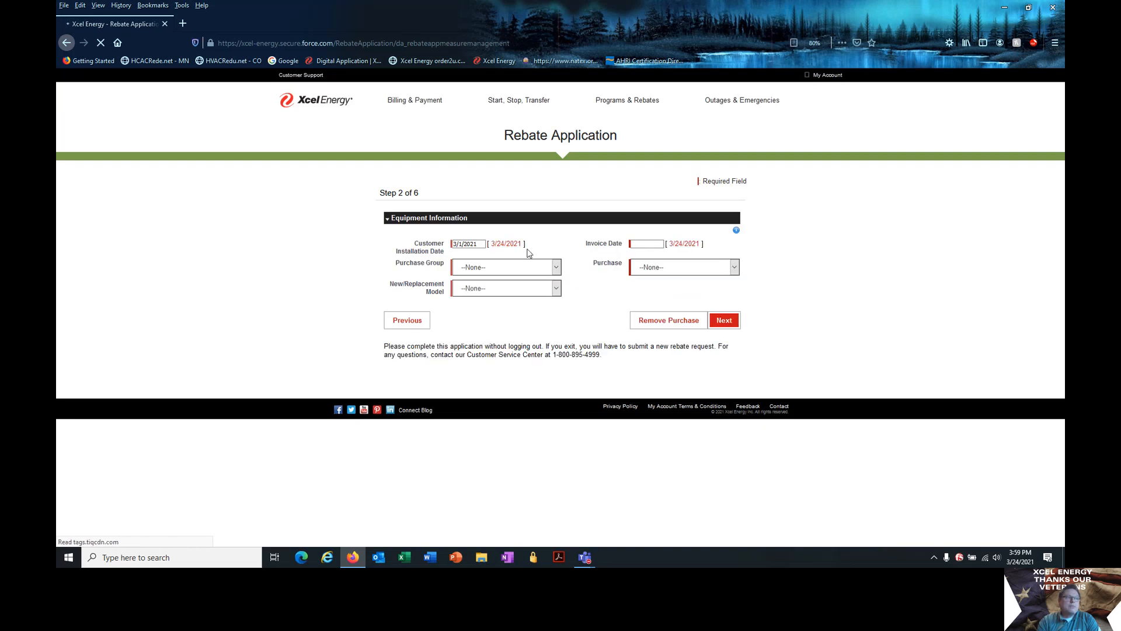
left_click(689, 244)
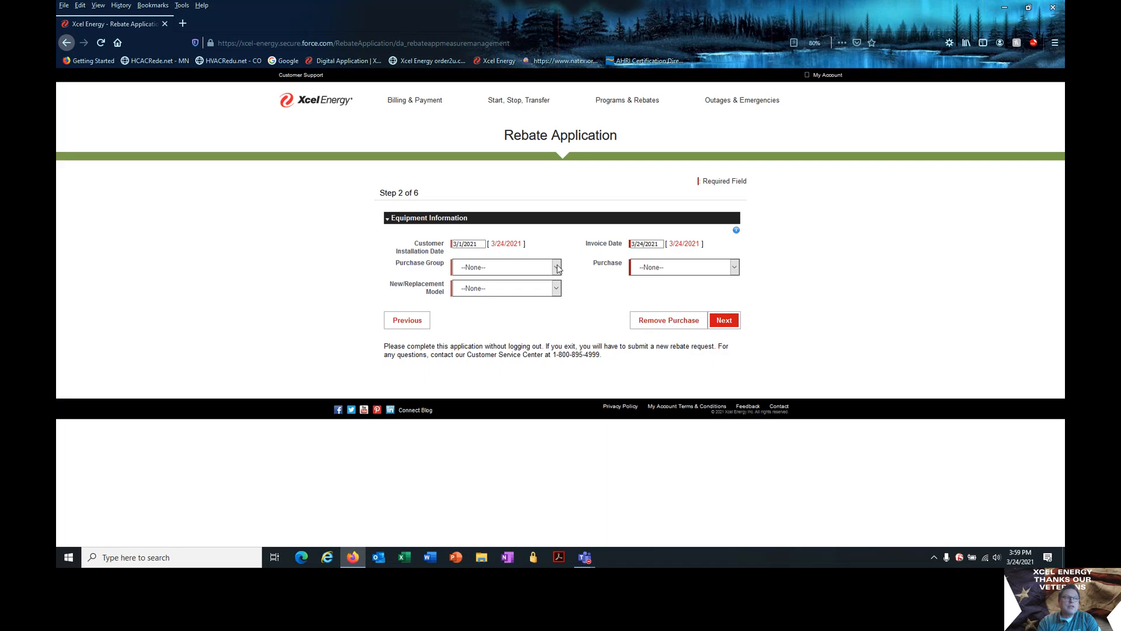
left_click(557, 268)
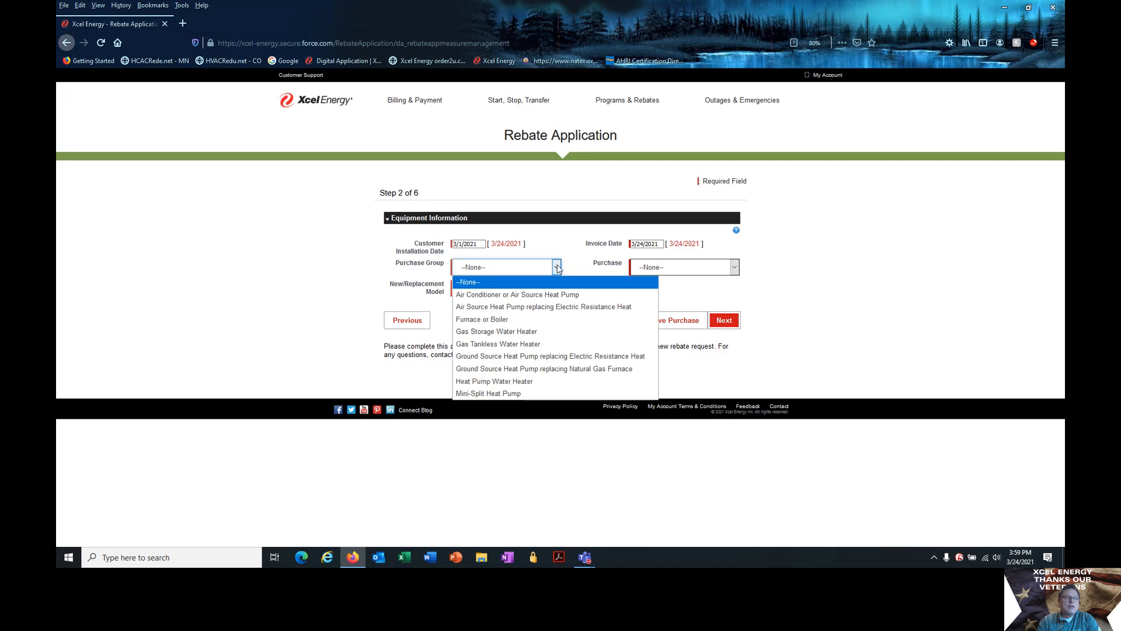
left_click(501, 320)
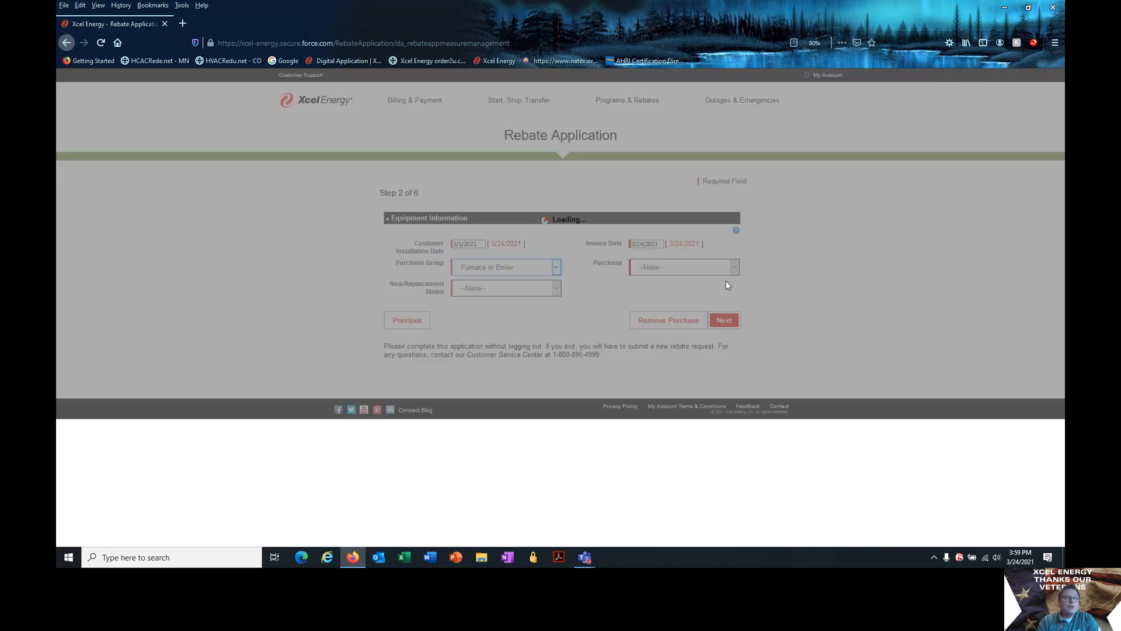
- Choose High Efficiency Furnace as the purchase and 97% AFUE Furnace - Existing Home as the new/replacement model
left_click(735, 268)
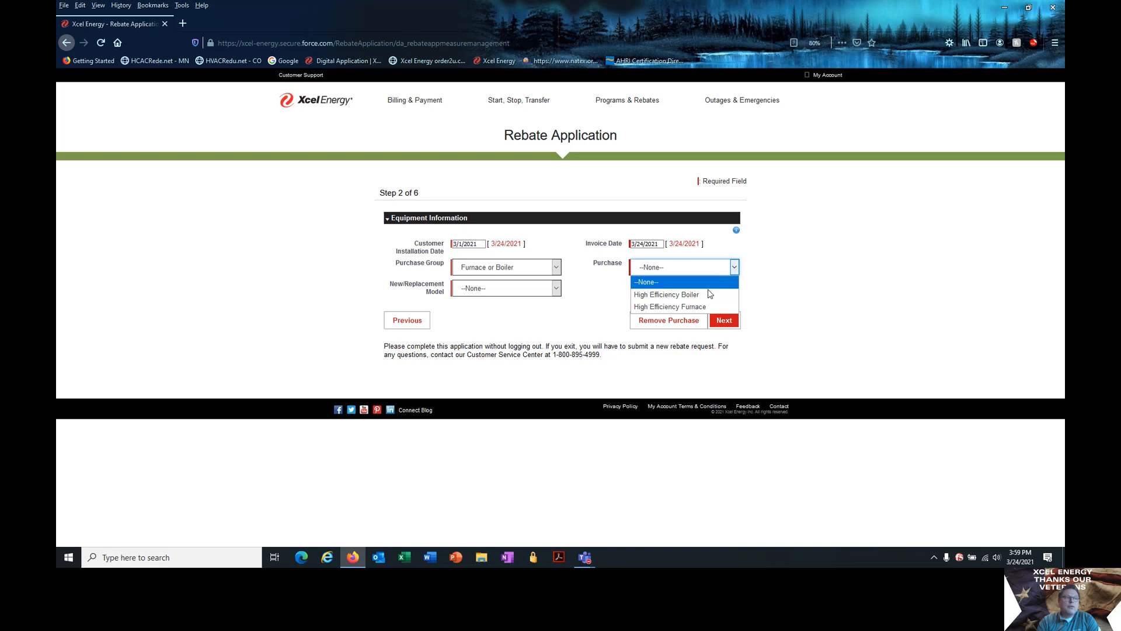
left_click(701, 308)
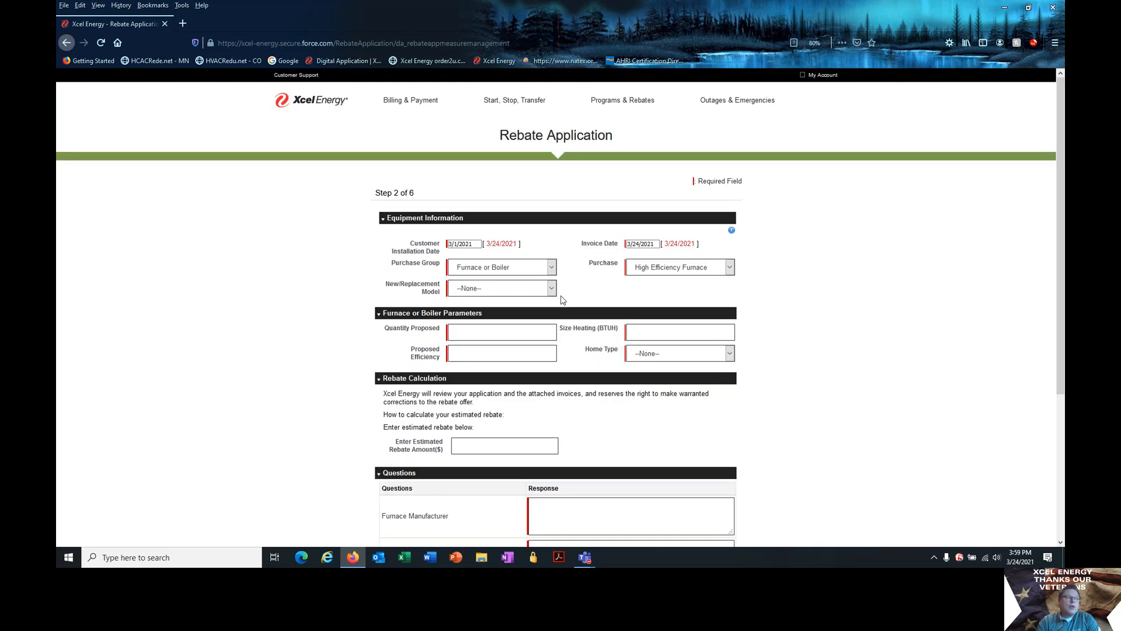
left_click(552, 289)
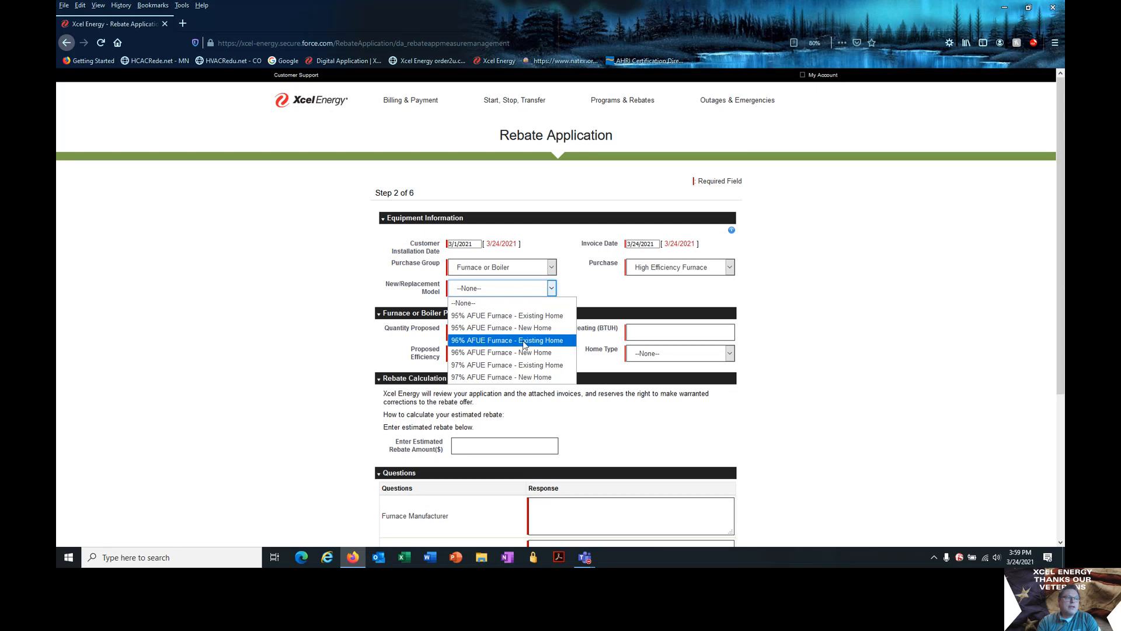
left_click(533, 366)
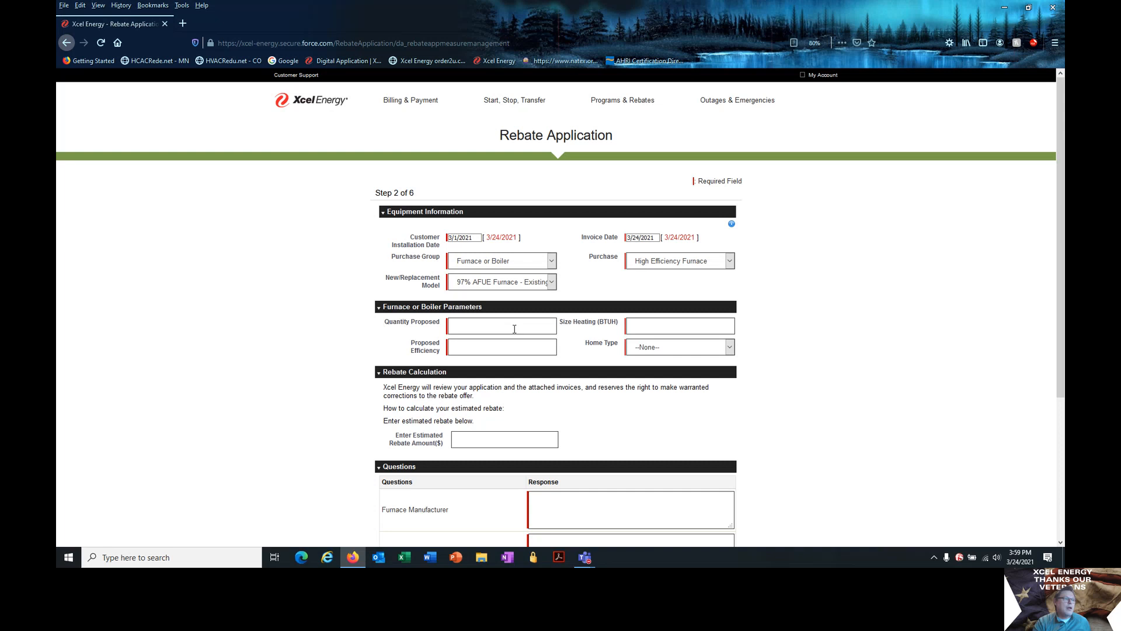
- Enter the furnace parameters: quantity 1, size heating 80000 BTUH, proposed efficiency .971 and home type Single Family
left_click(515, 329)
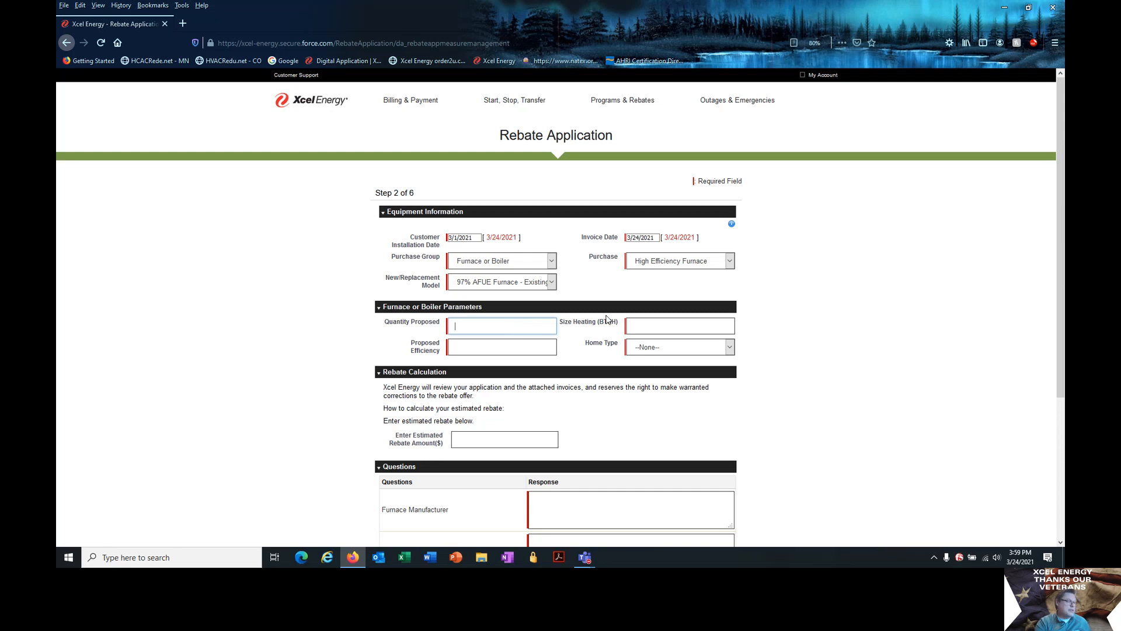
type("1")
key("Tab")
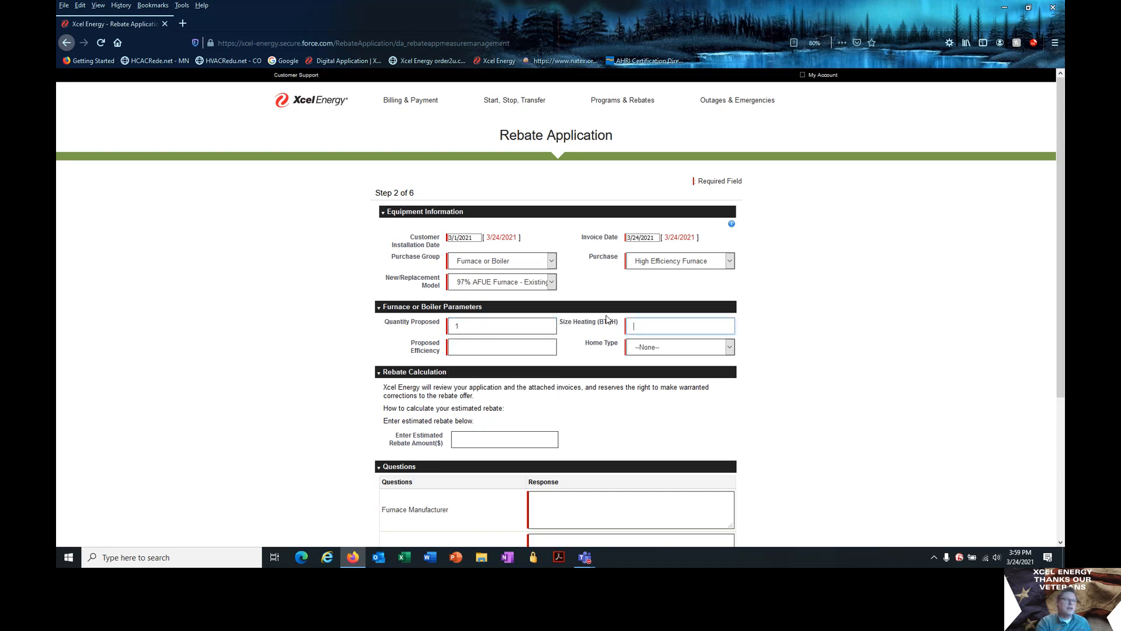
type("80000")
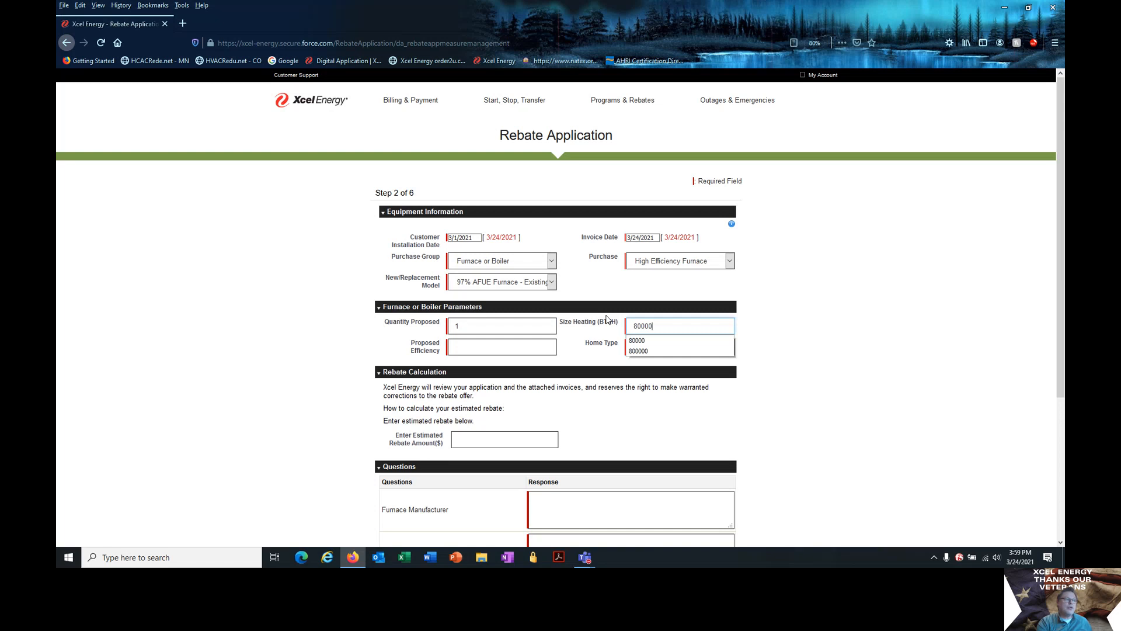
key("Tab")
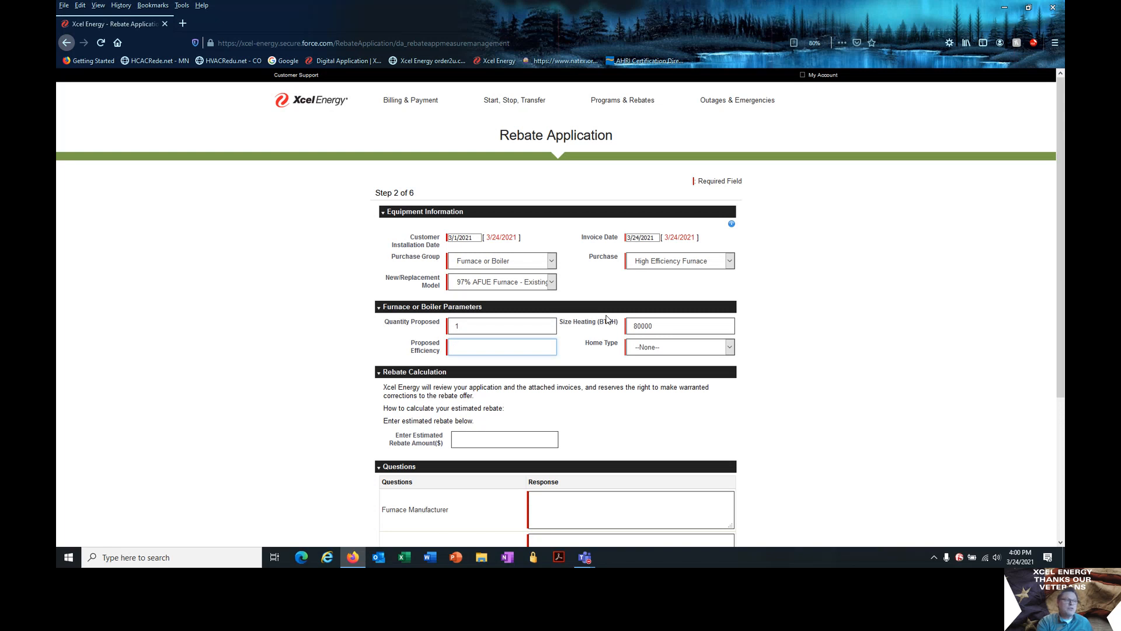
type(".")
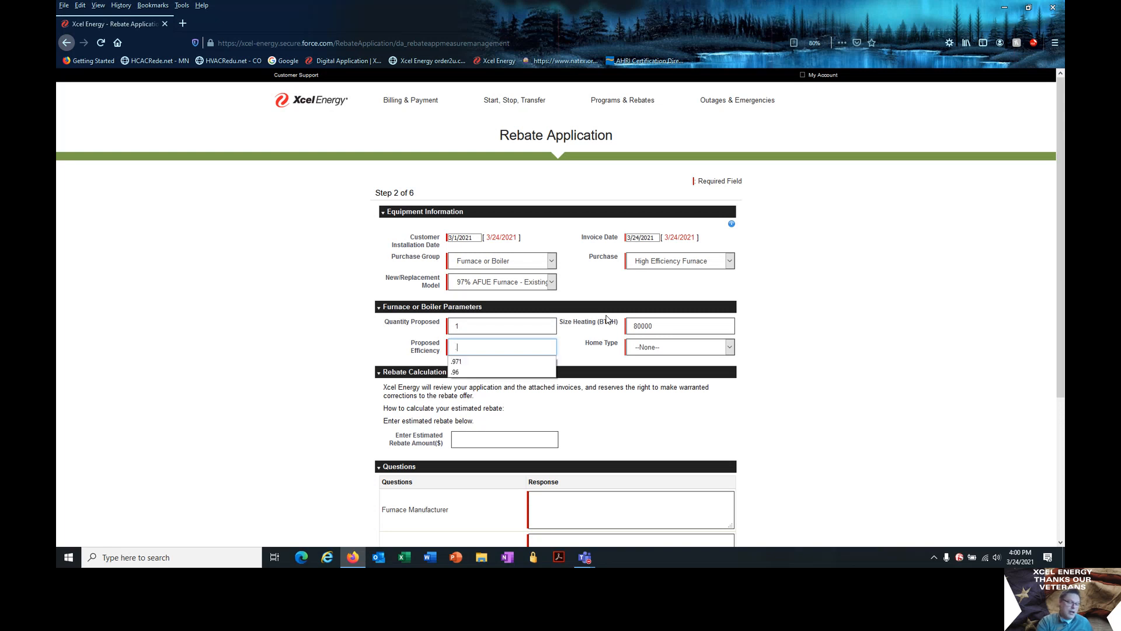
type("91")
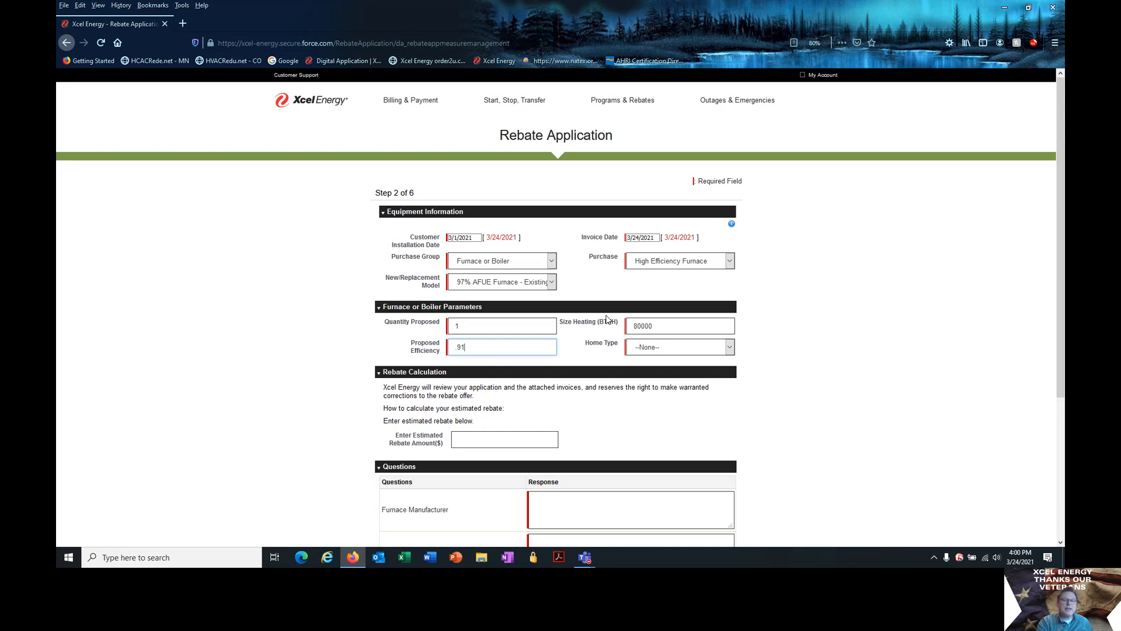
key("BackSpace")
type("7")
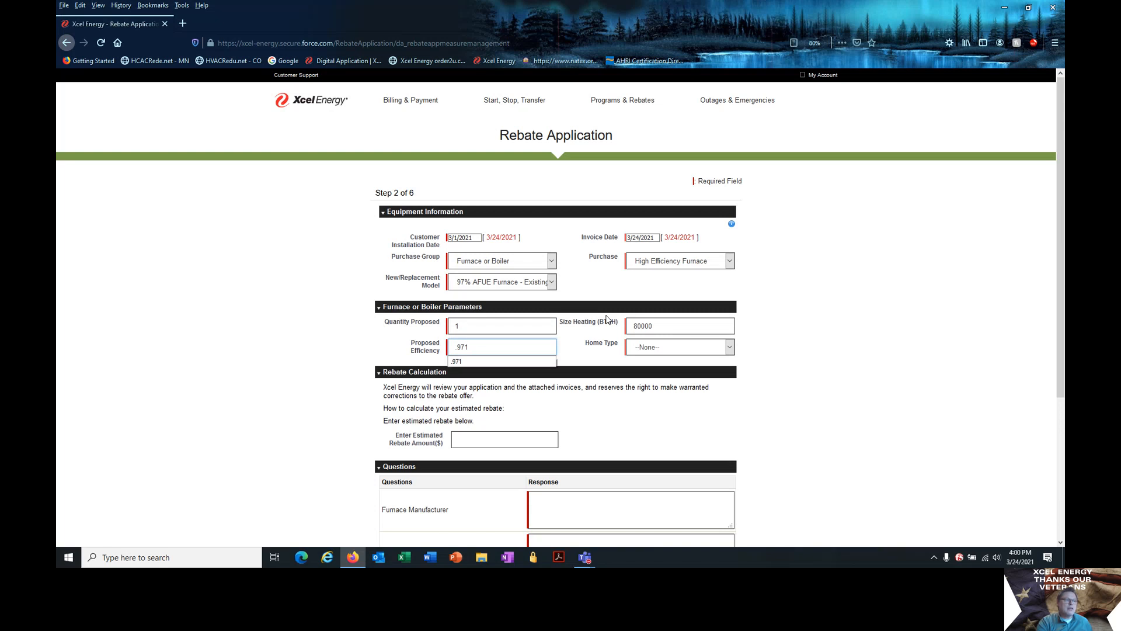
key("Tab")
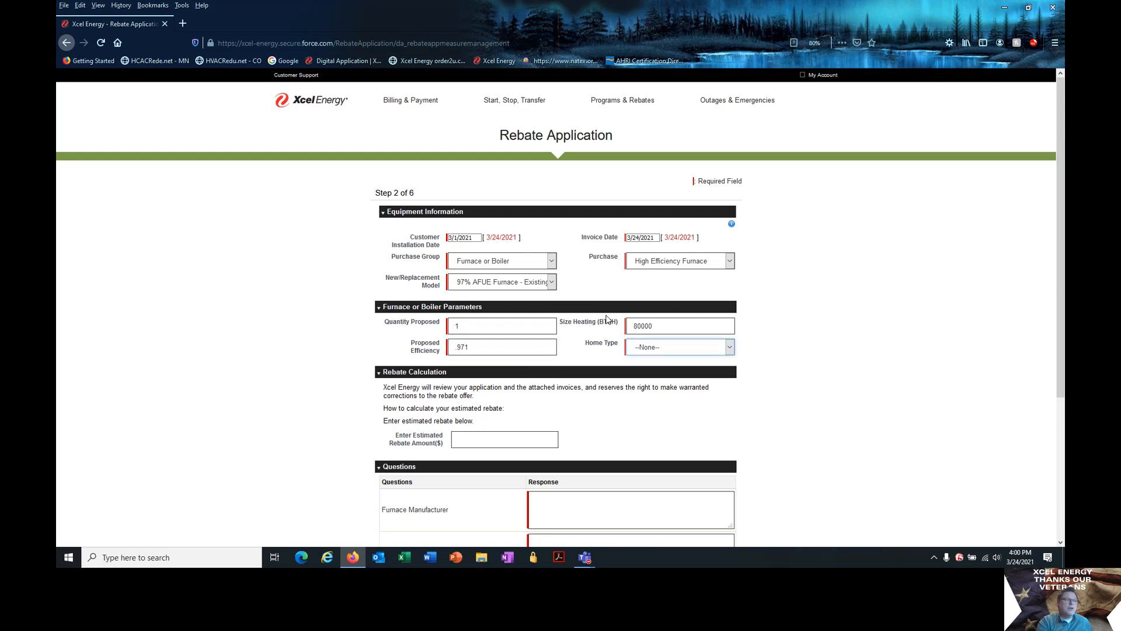
key("Down")
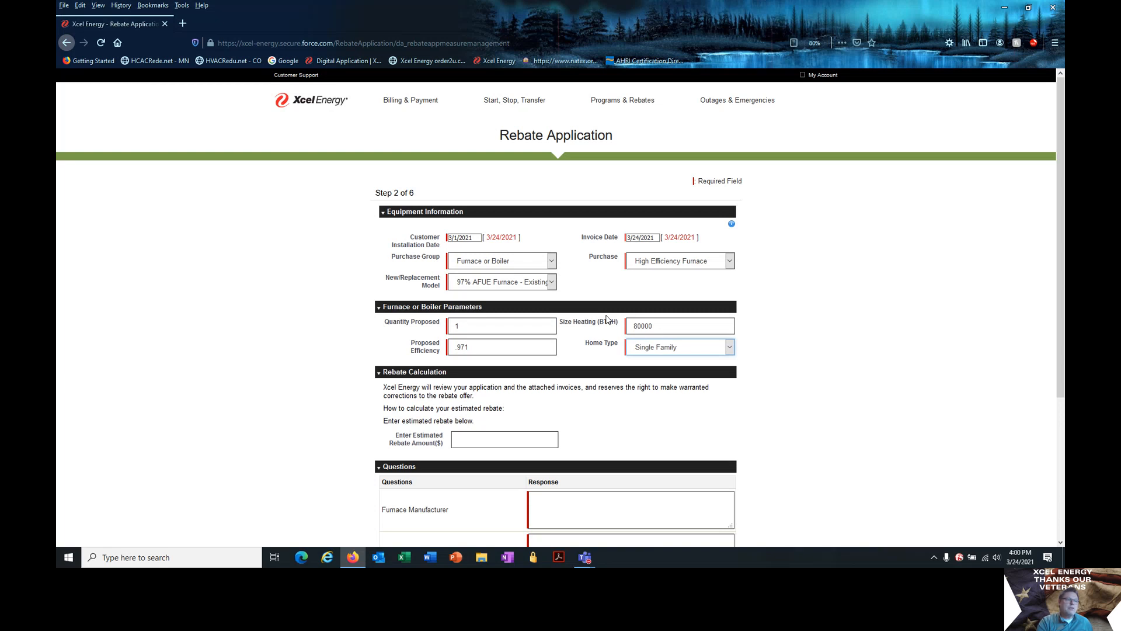
- Set the estimated rebate amount for the furnace to 400
left_click(524, 440)
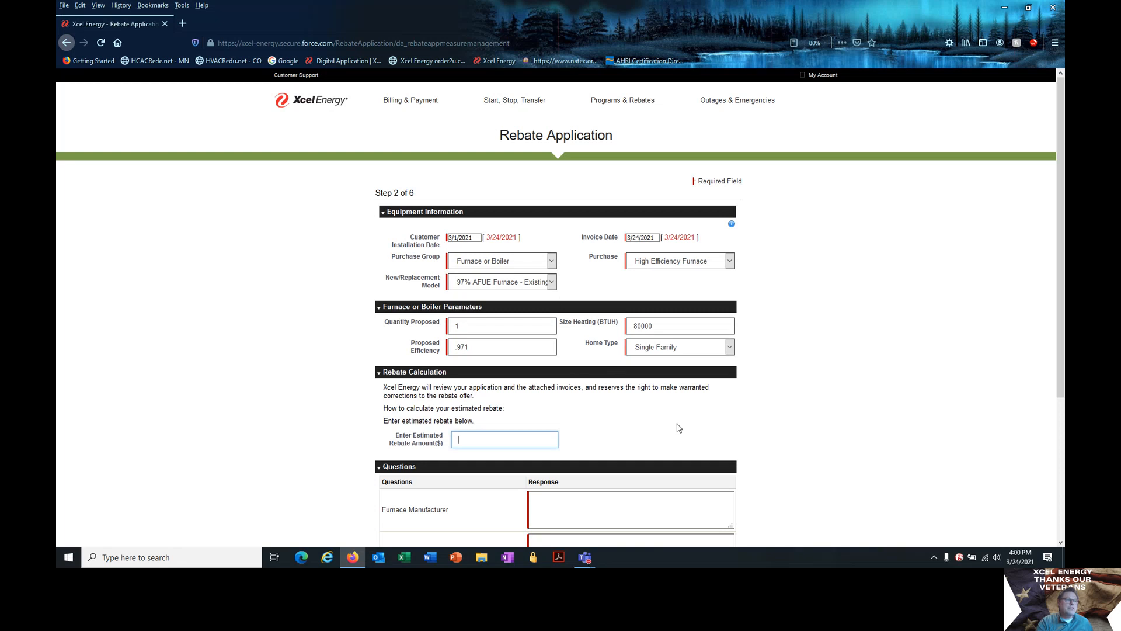
type("40")
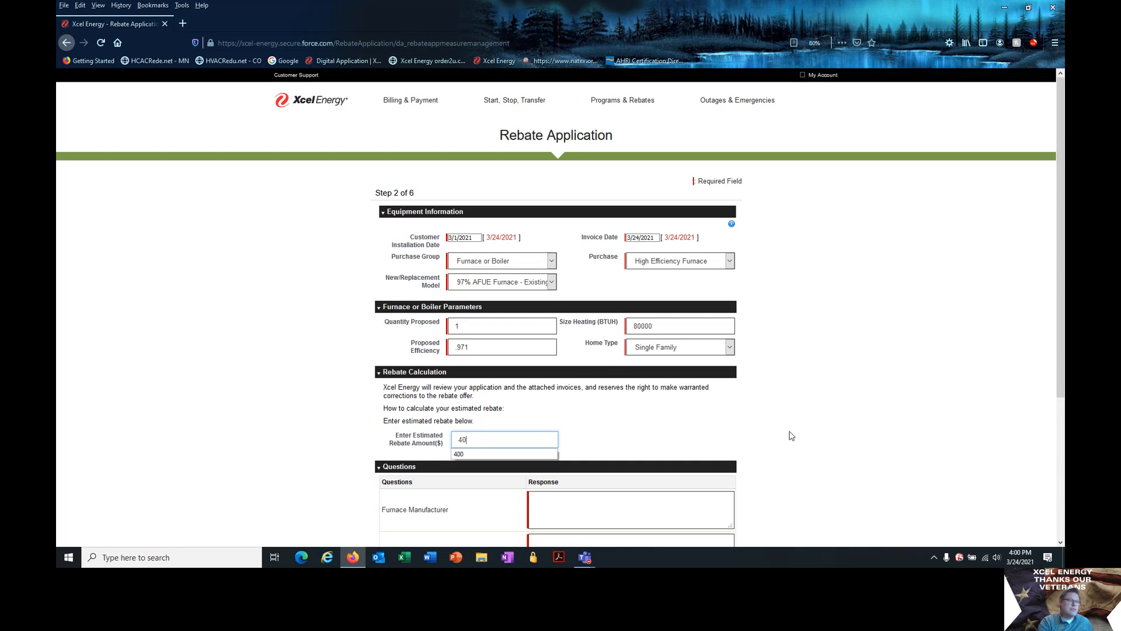
type("0")
left_click(697, 425)
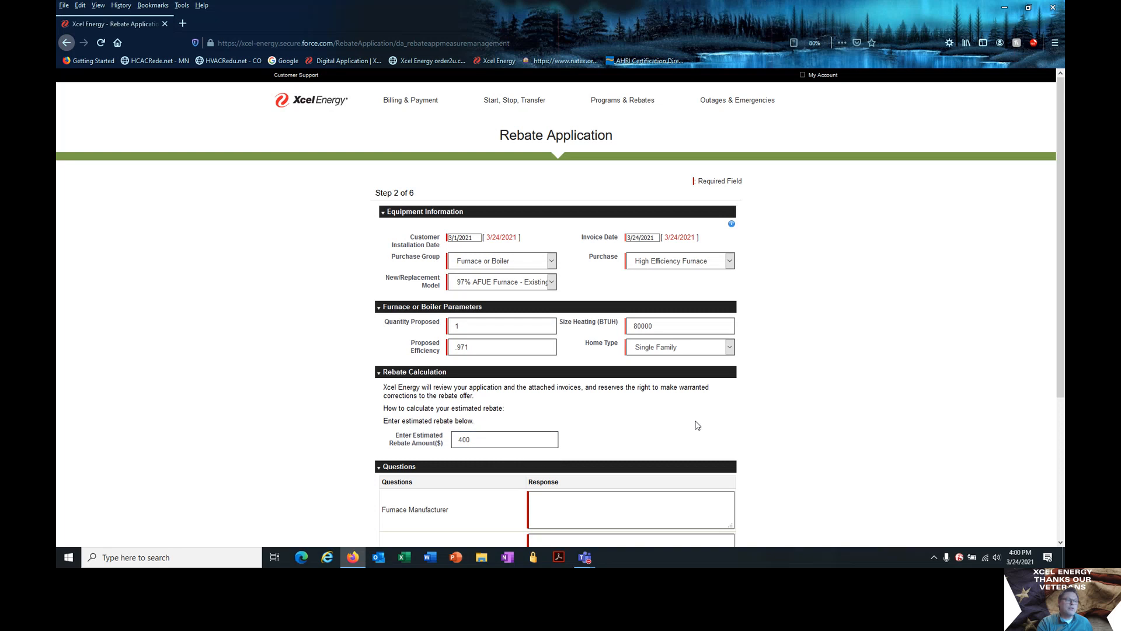
- Enter "test" as the furnace manufacturer, model number and serial number, and continue to the equipment review
scroll(698, 419, "down", 5)
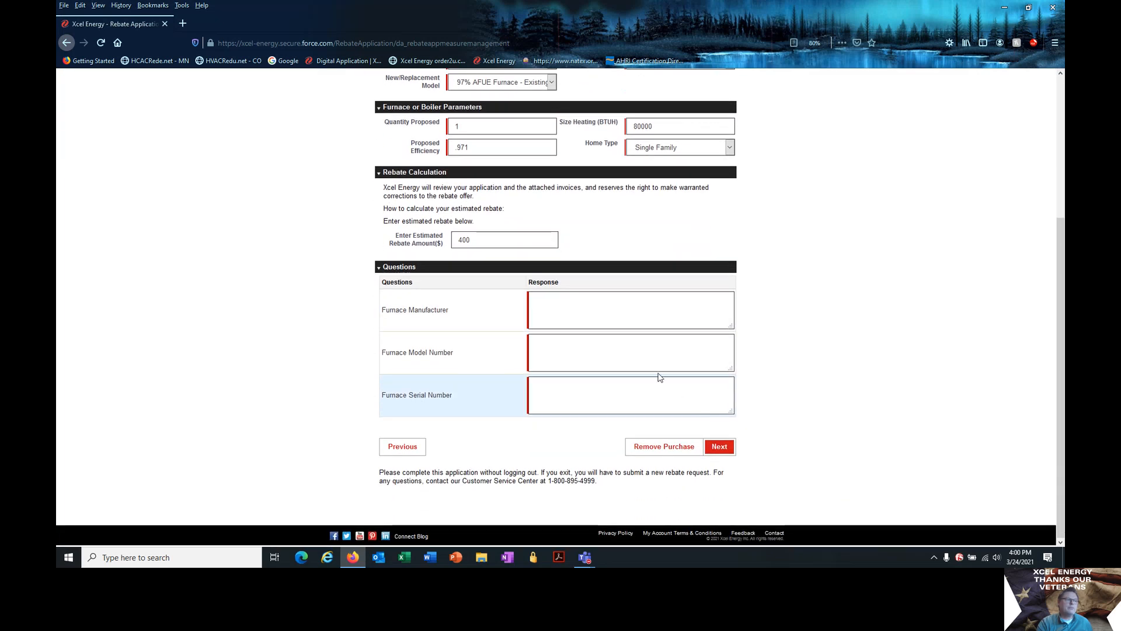
left_click(610, 301)
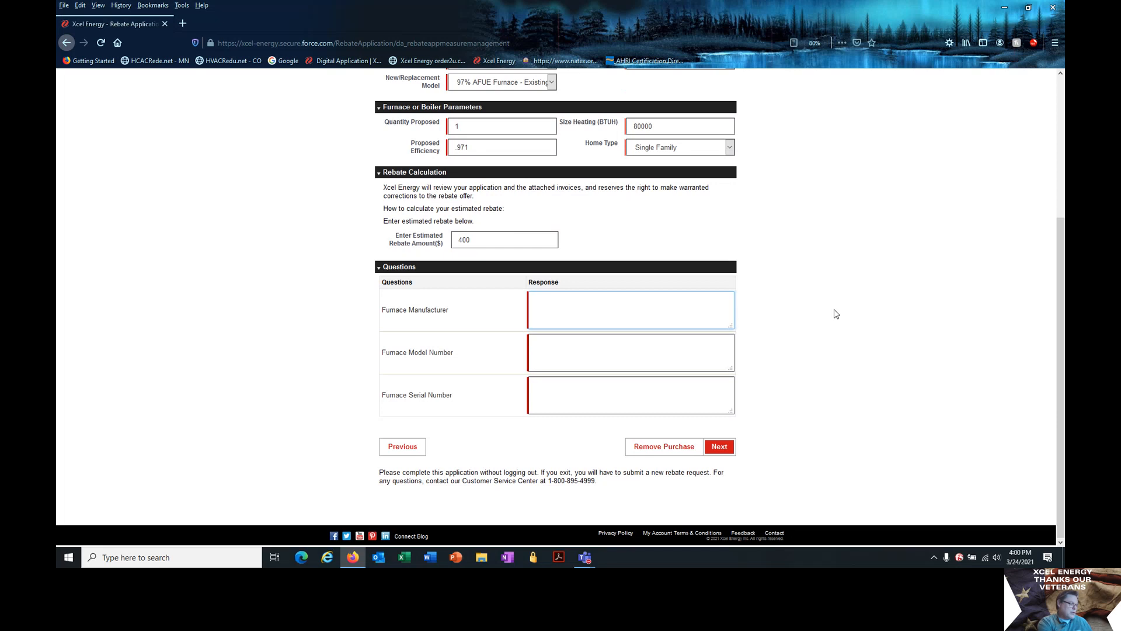
type("test")
key("Tab")
type("test")
key("Tab")
type("test")
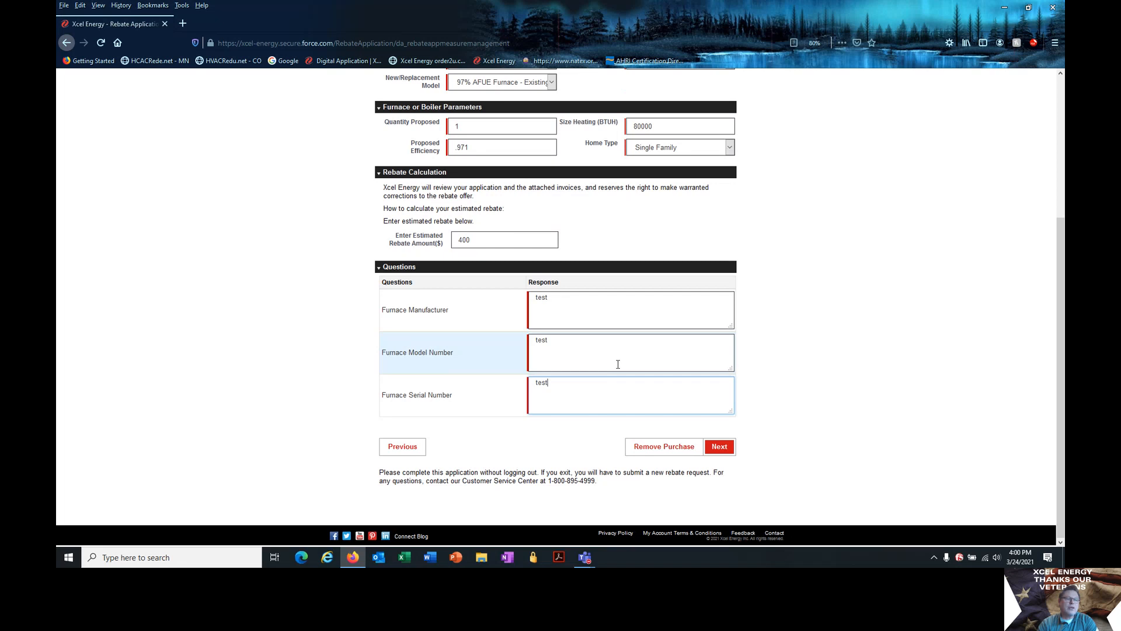
left_click(720, 451)
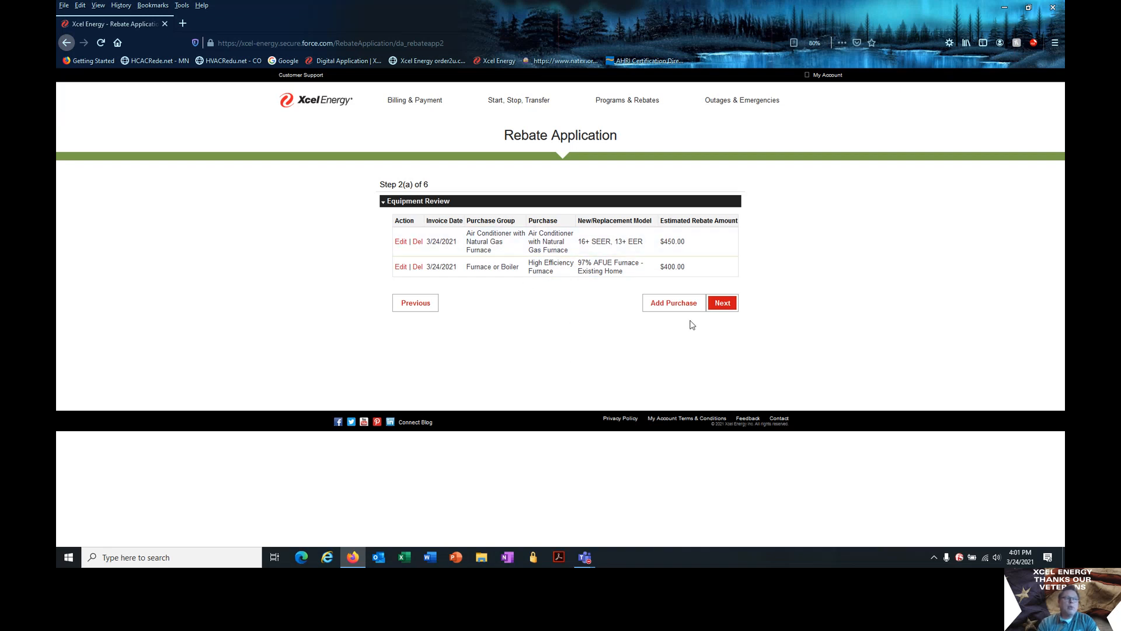
- Accept the equipment review and enter the account holder's name and daytime phone number
left_click(724, 303)
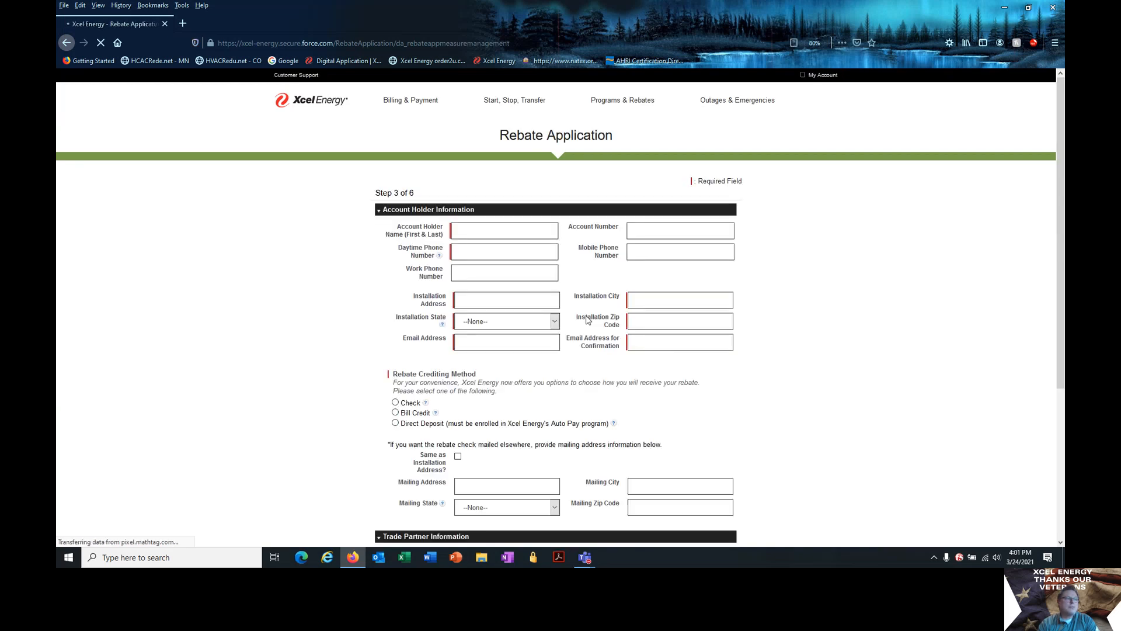
left_click(526, 230)
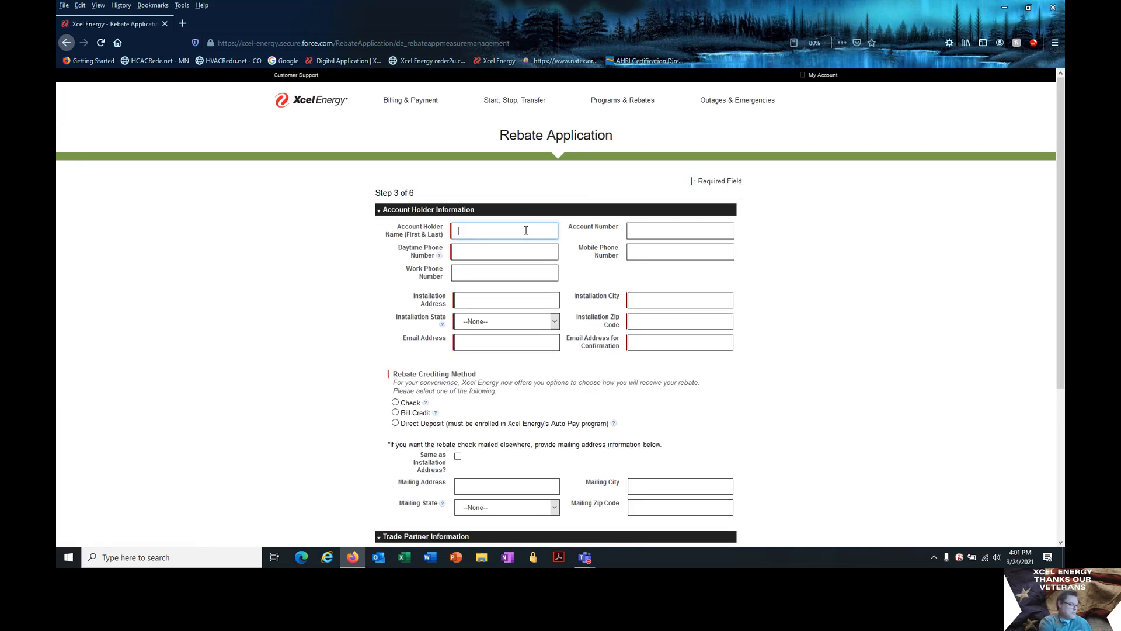
type("test")
key("Tab")
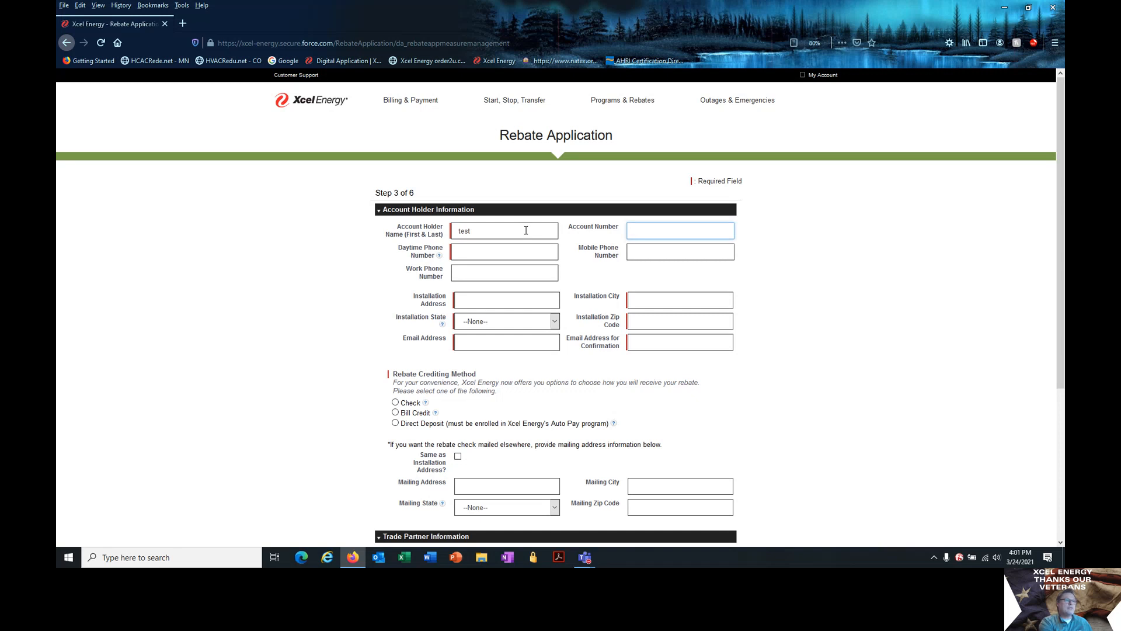
key("Tab")
key("Tab")
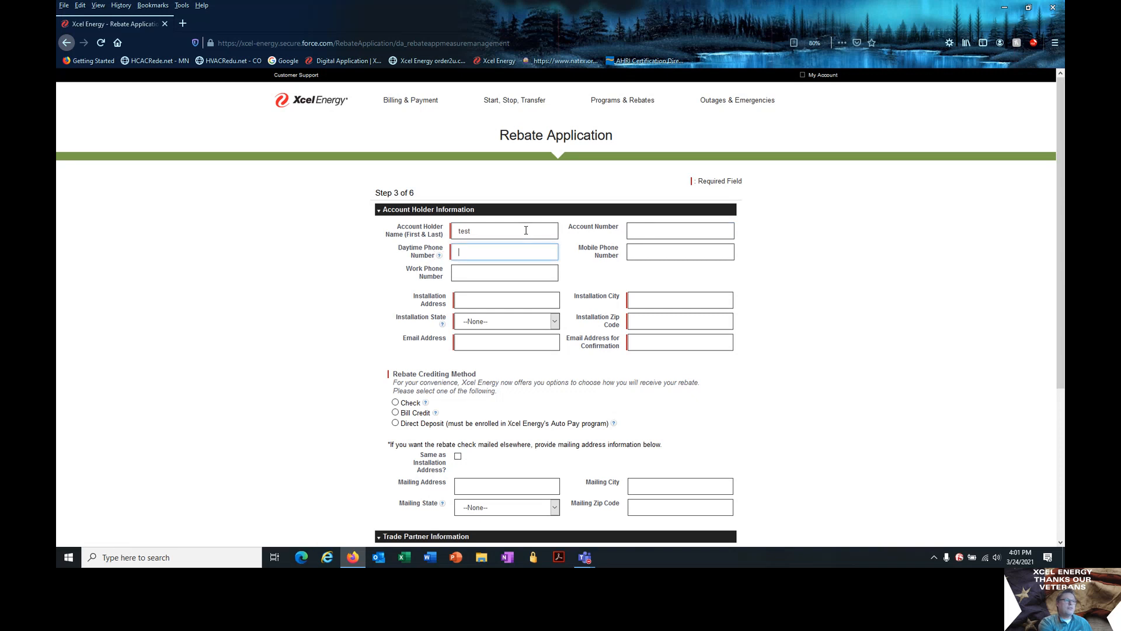
type("612")
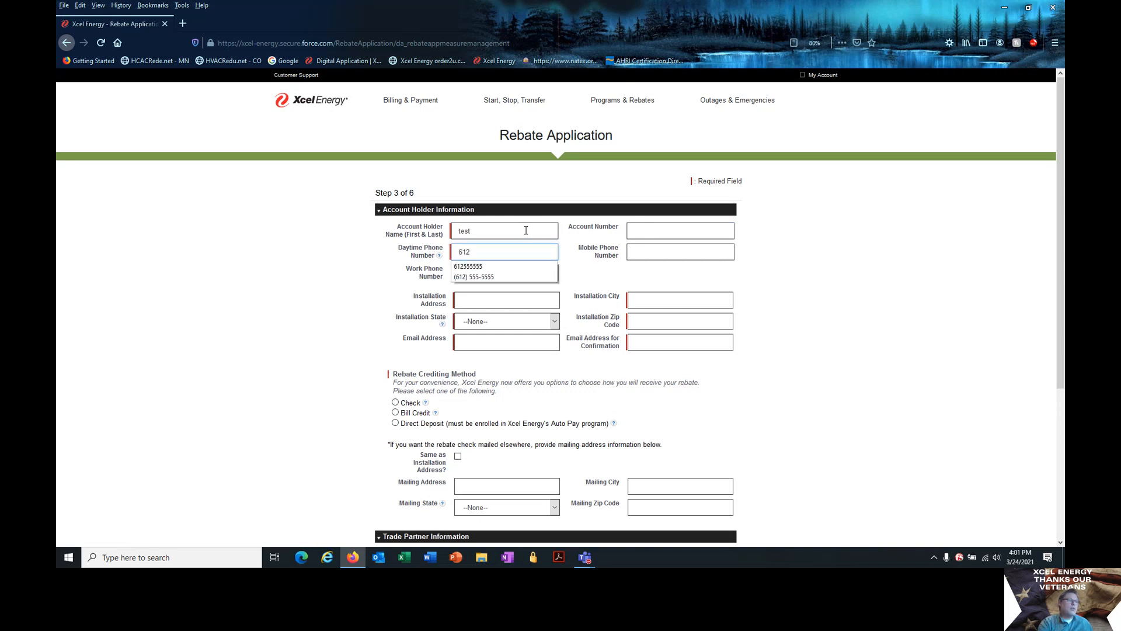
type(") 555")
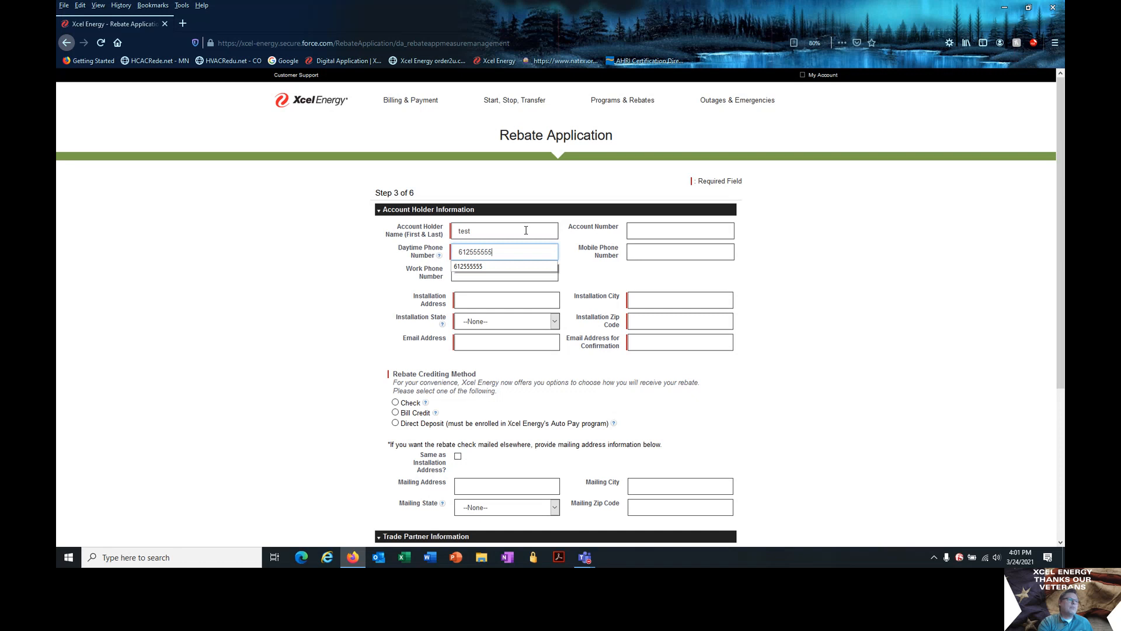
type("-5555")
key("Tab")
key("Tab")
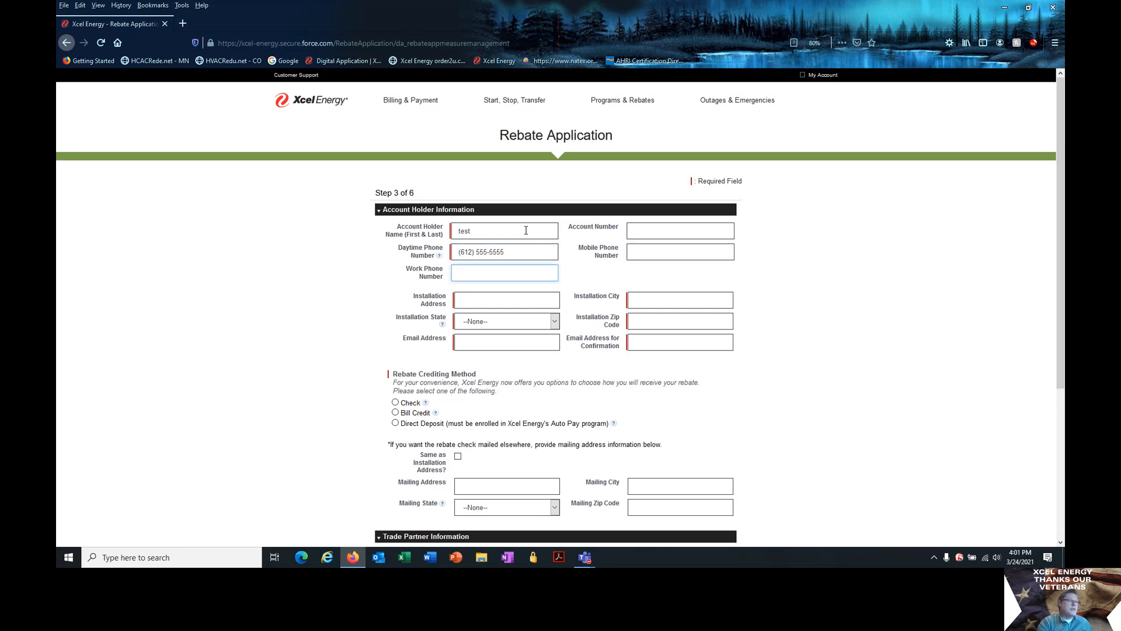
- Fill in the installation address, city and zip code, with MN as the installation state
key("Tab")
type("123")
key("Tab")
type("t")
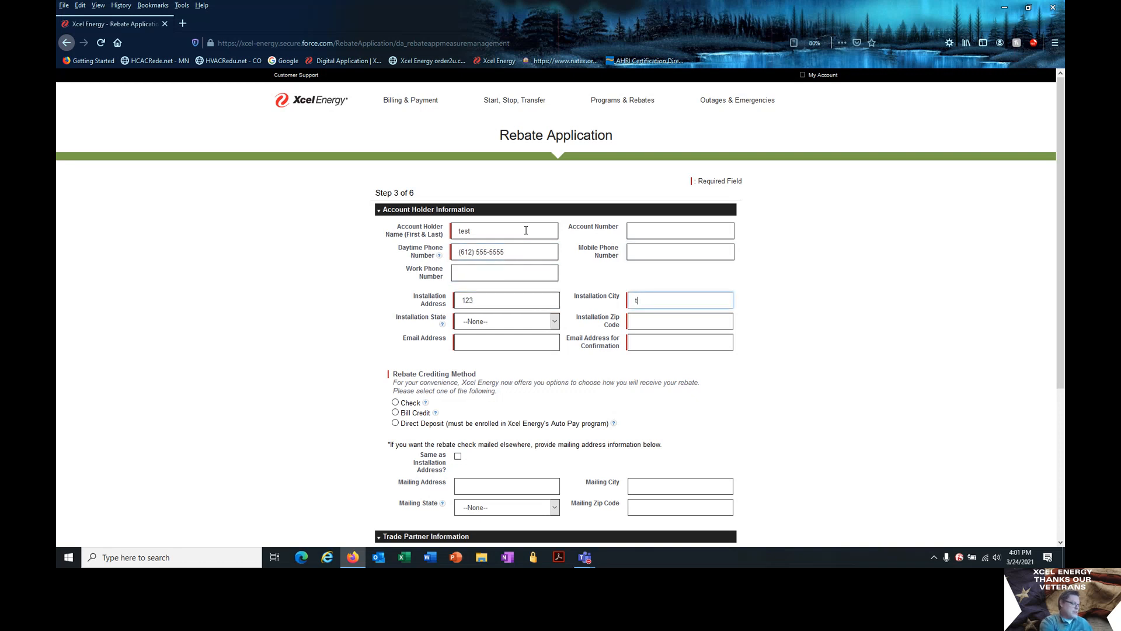
type("est")
key("Tab")
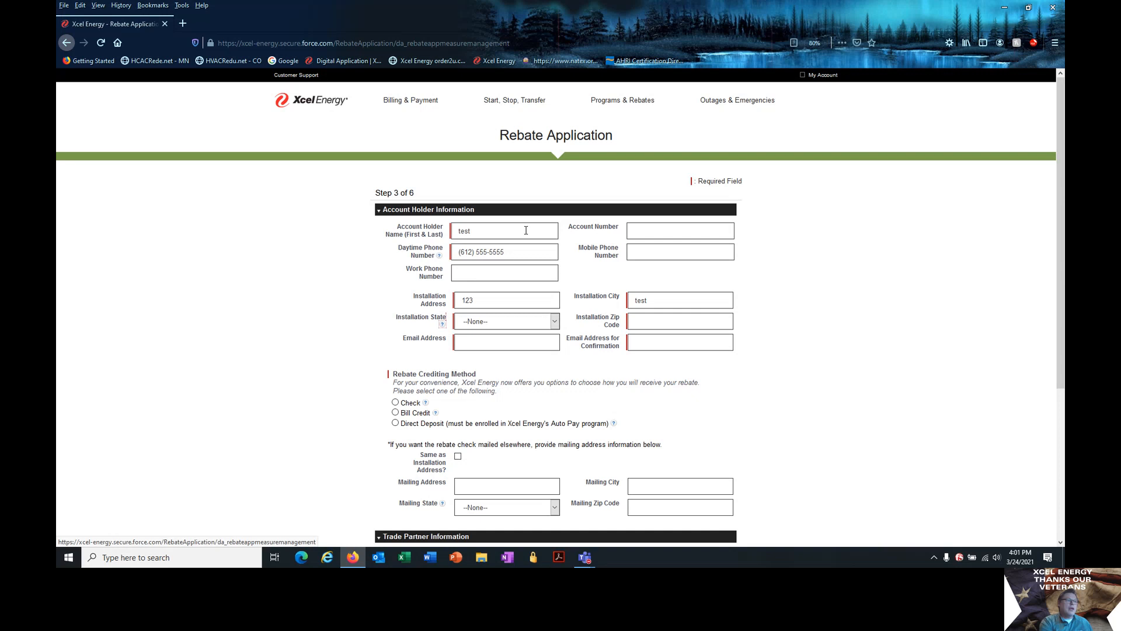
key("Tab")
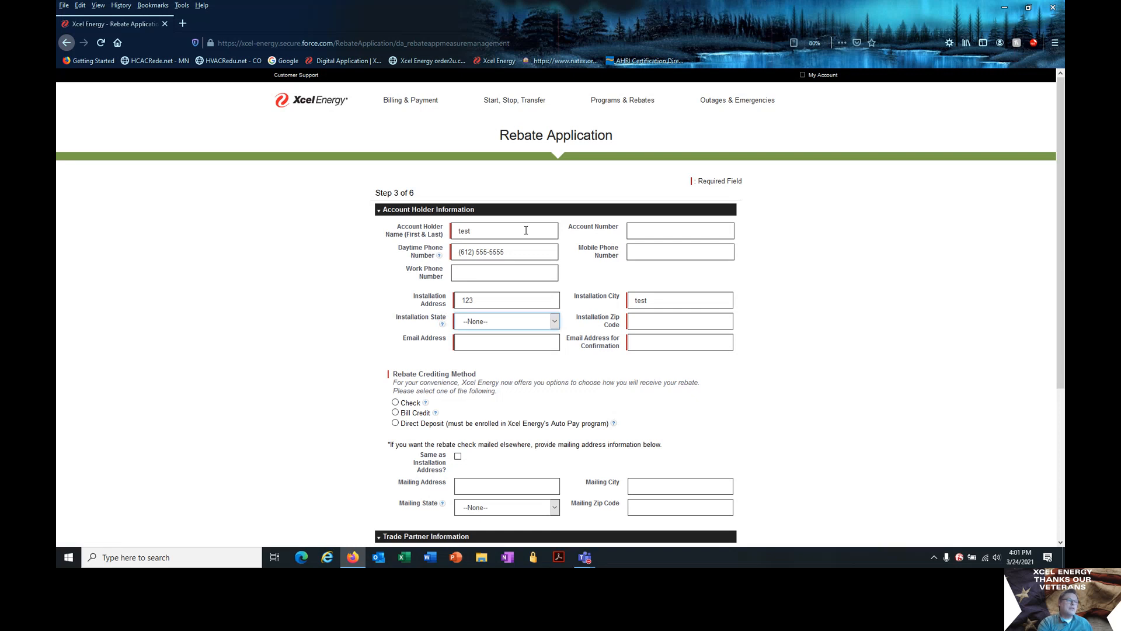
type("mn")
key("Tab")
type("5")
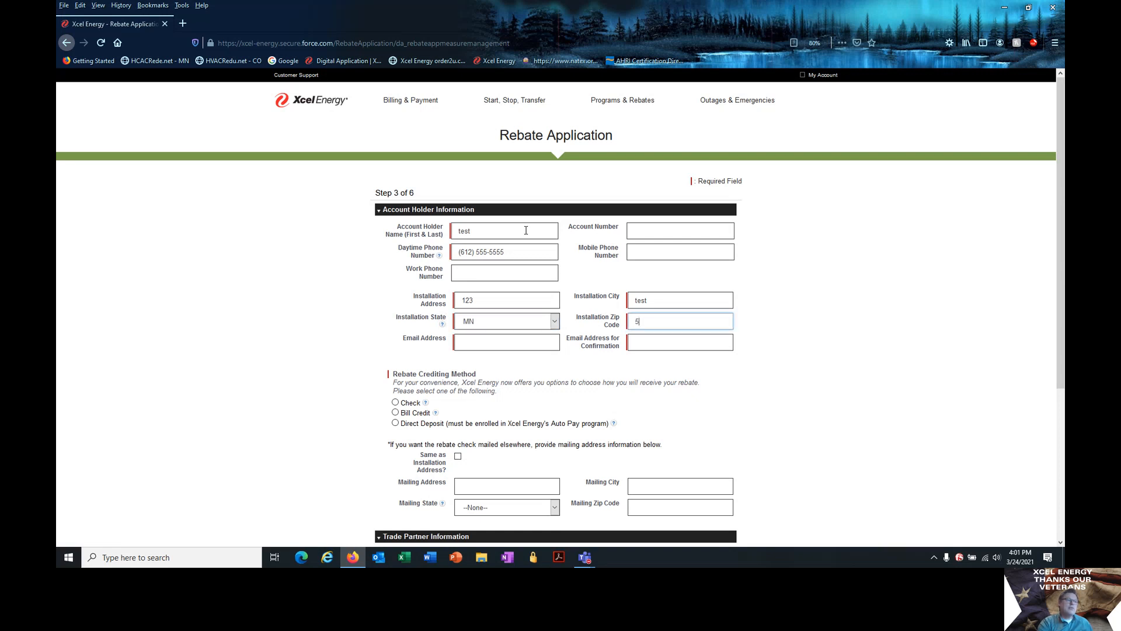
type("5555")
key("Tab")
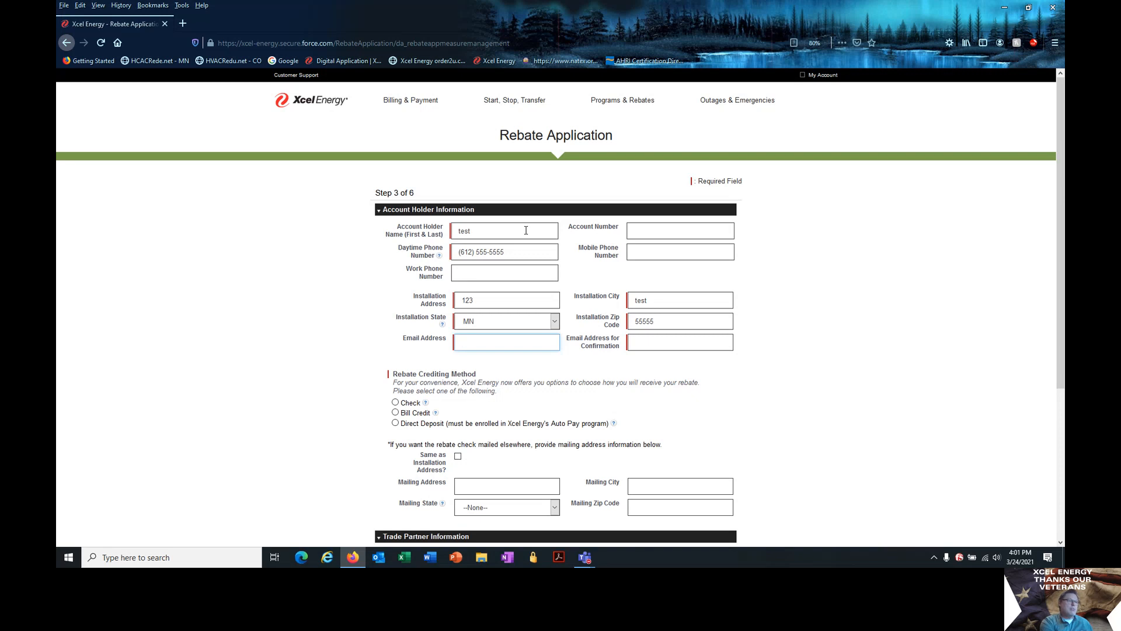
- Enter the account holder's email address and repeat it for confirmation
type("g@g.com")
key("Tab")
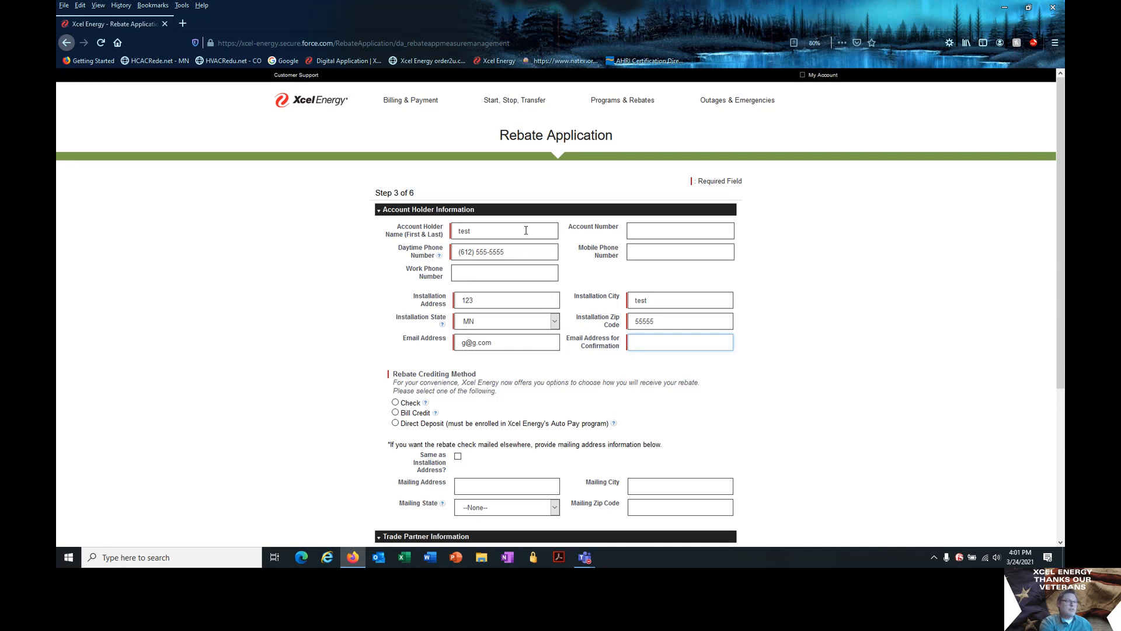
type("g")
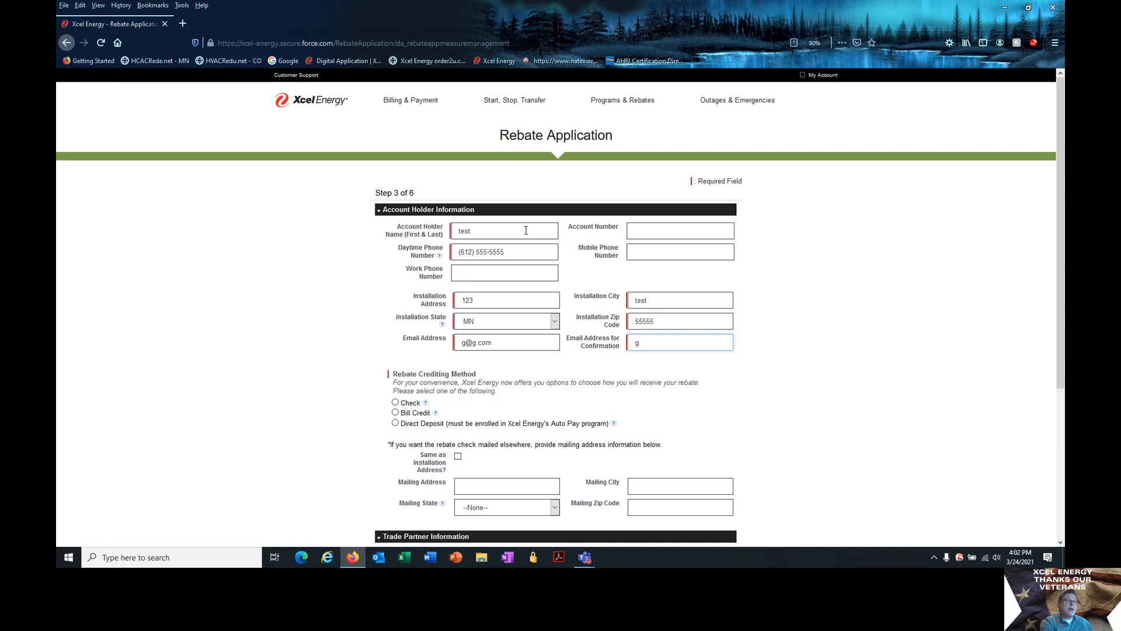
type("@g.com")
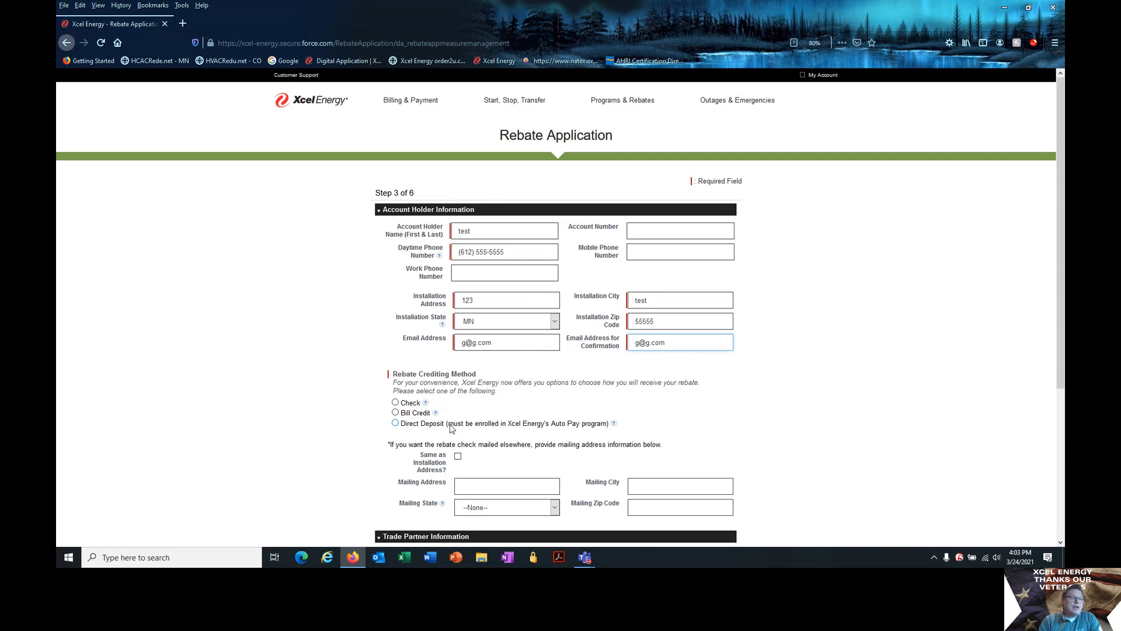
- Choose Direct Deposit as the rebate crediting method
left_click_drag(508, 424, 593, 434)
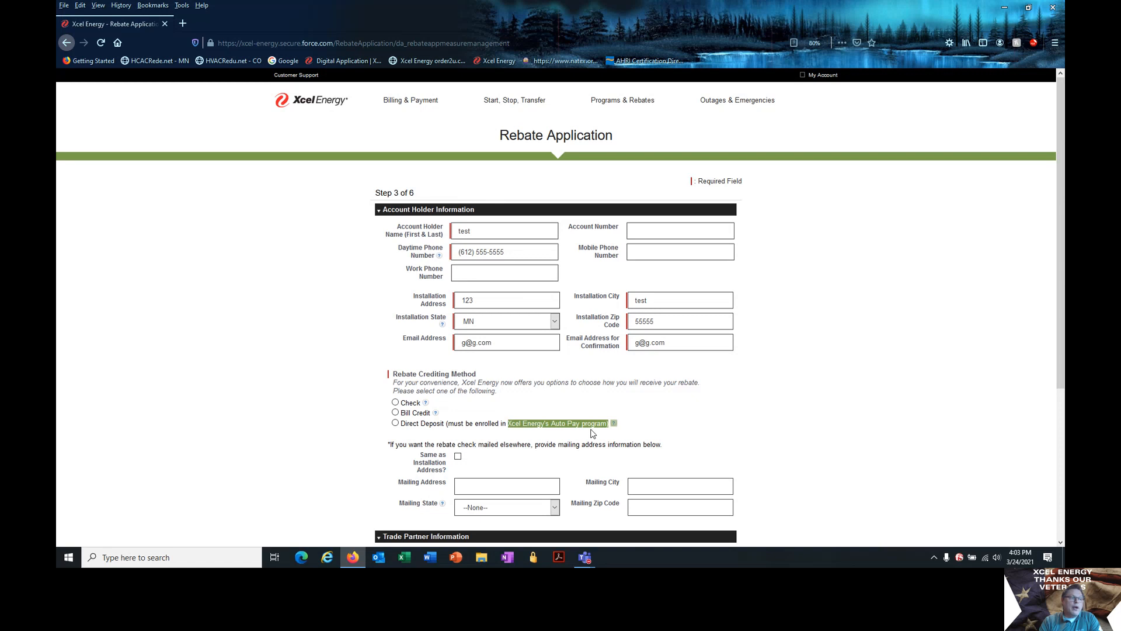
left_click(641, 421)
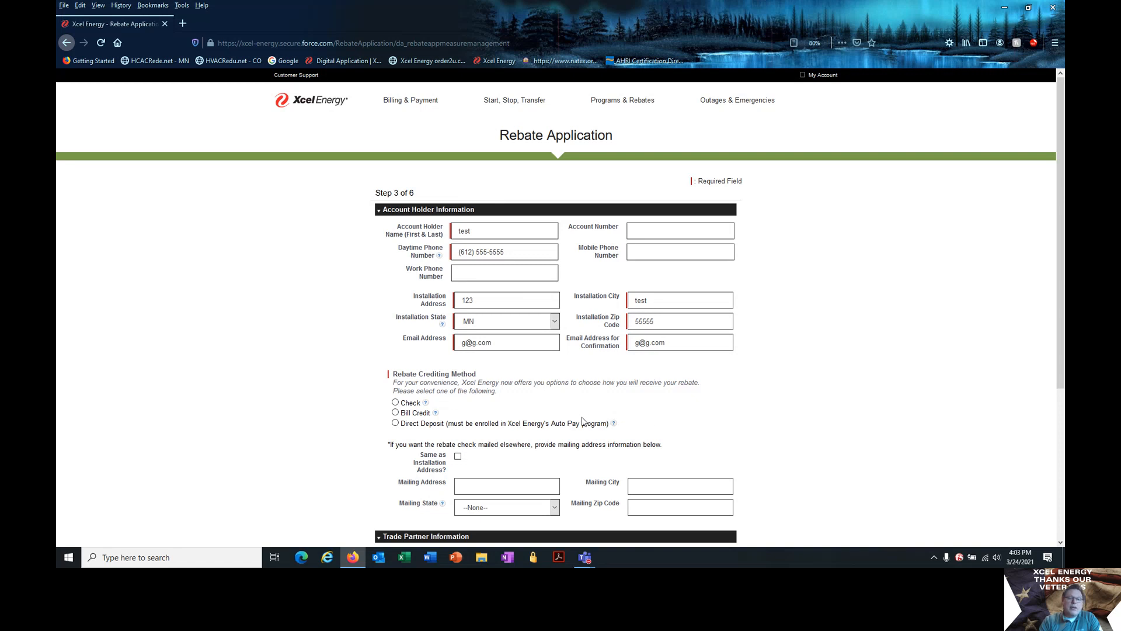
left_click(395, 423)
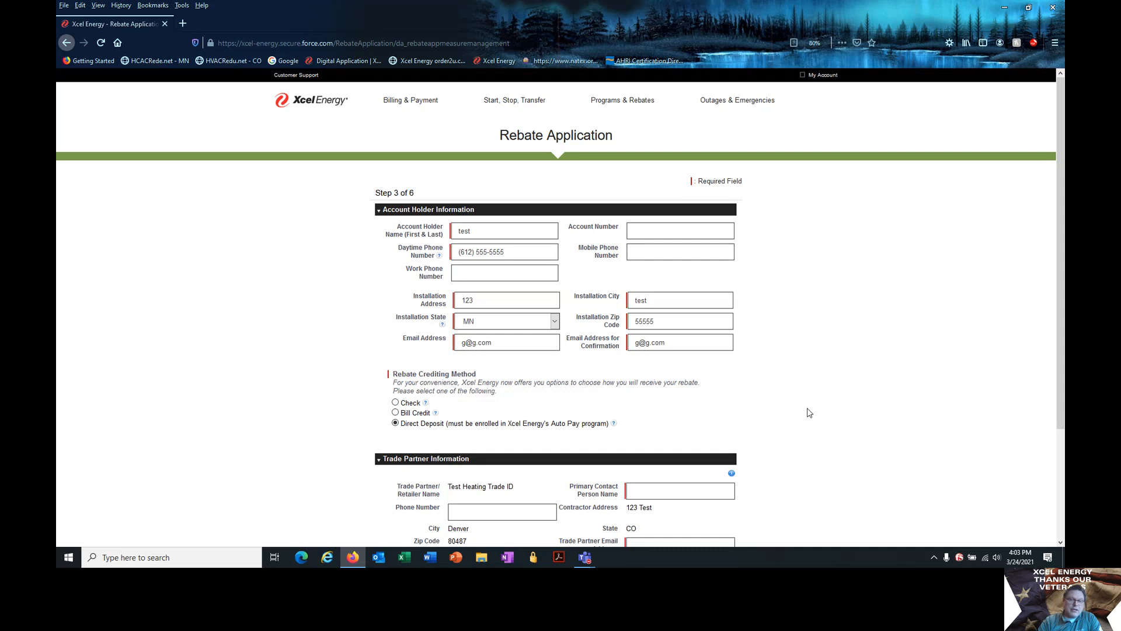
- Enter the primary contact person's name in the trade partner information
scroll(785, 410, "down", 1)
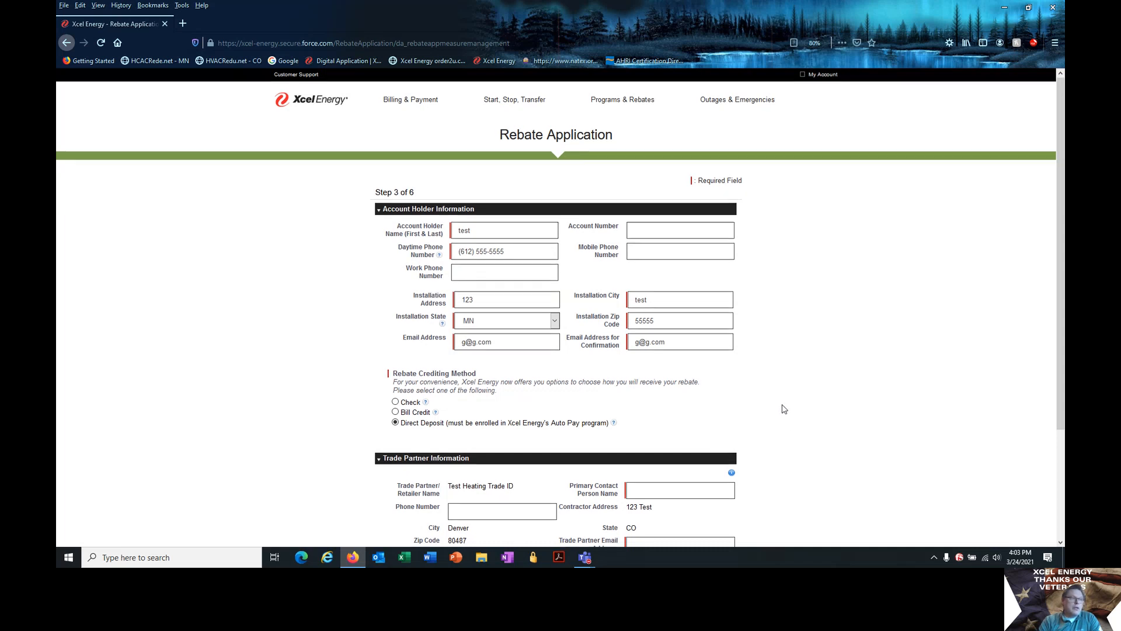
scroll(784, 409, "down", 3)
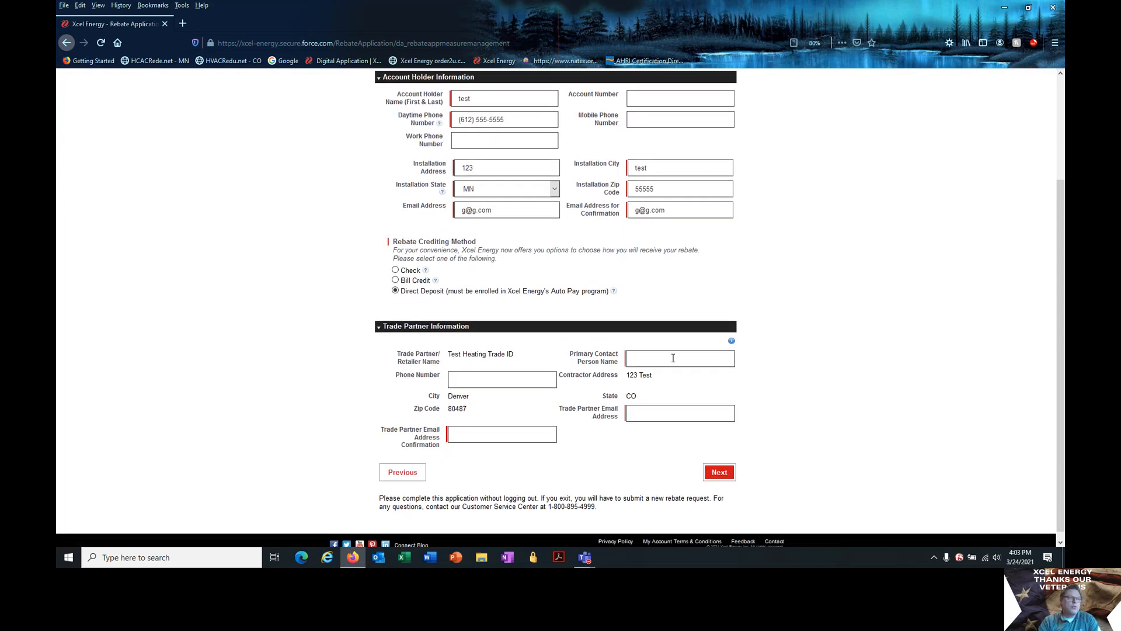
left_click(673, 358)
type("t")
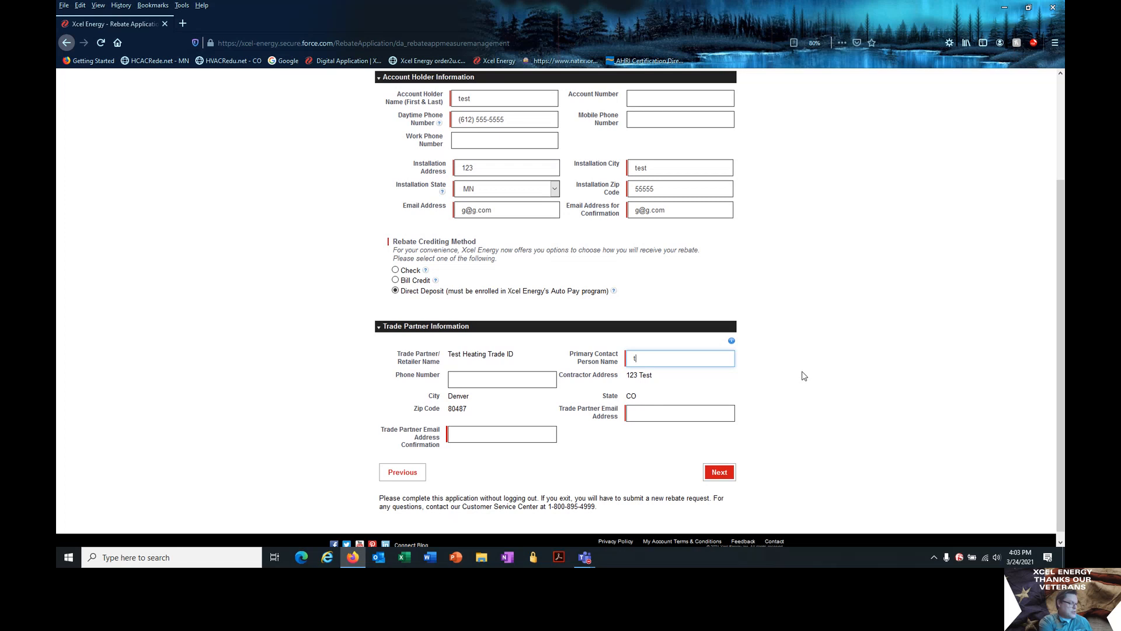
type("st")
key("BackSpace")
key("BackSpace")
type("est")
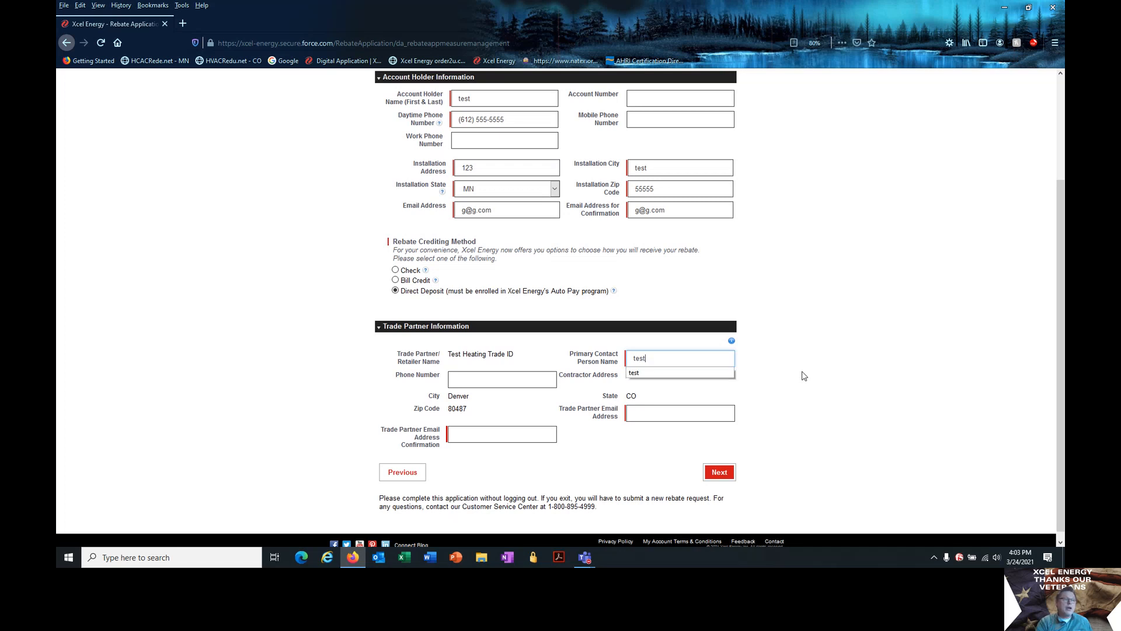
- Enter and confirm the trade partner's email address, and continue to the attachment upload
left_click(647, 417)
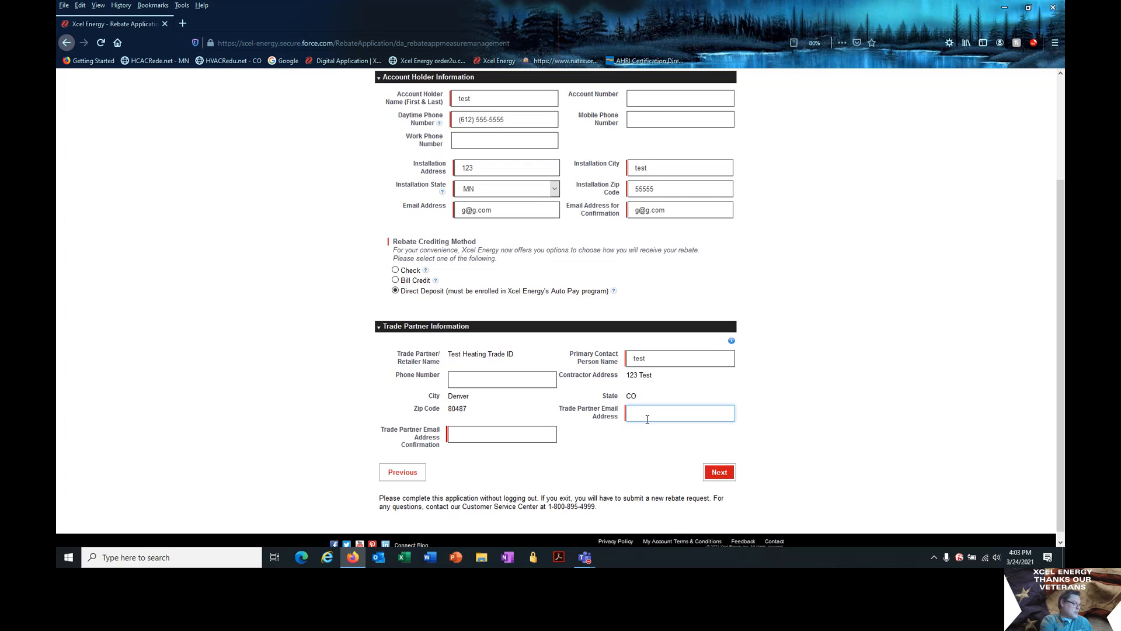
type("q")
key("Down")
key("Tab")
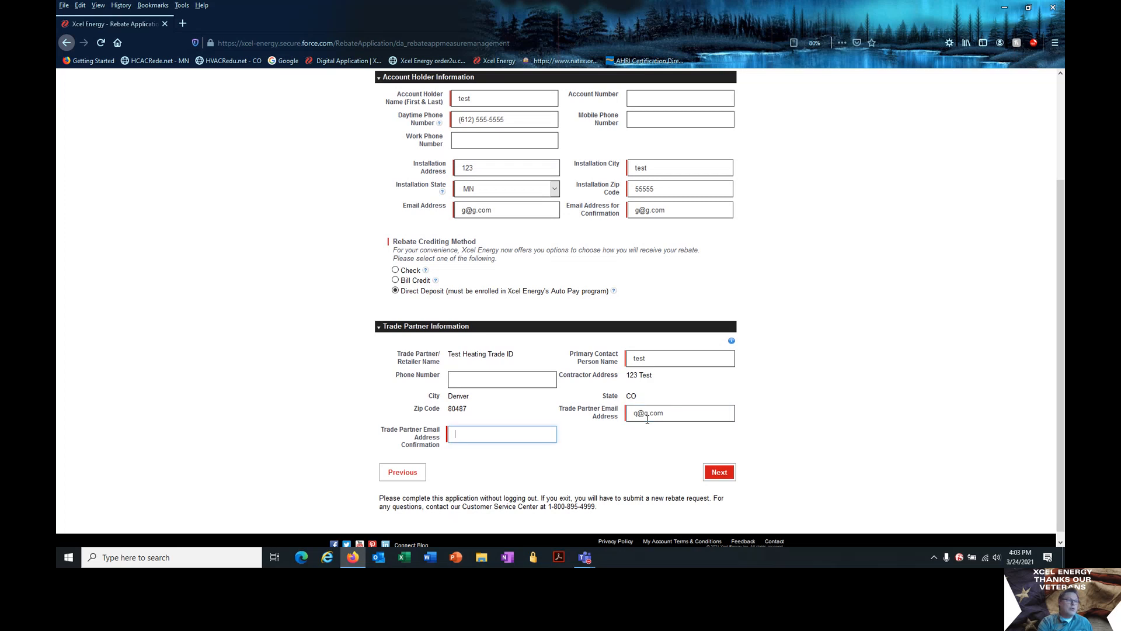
type("q")
key("Down")
key("Return")
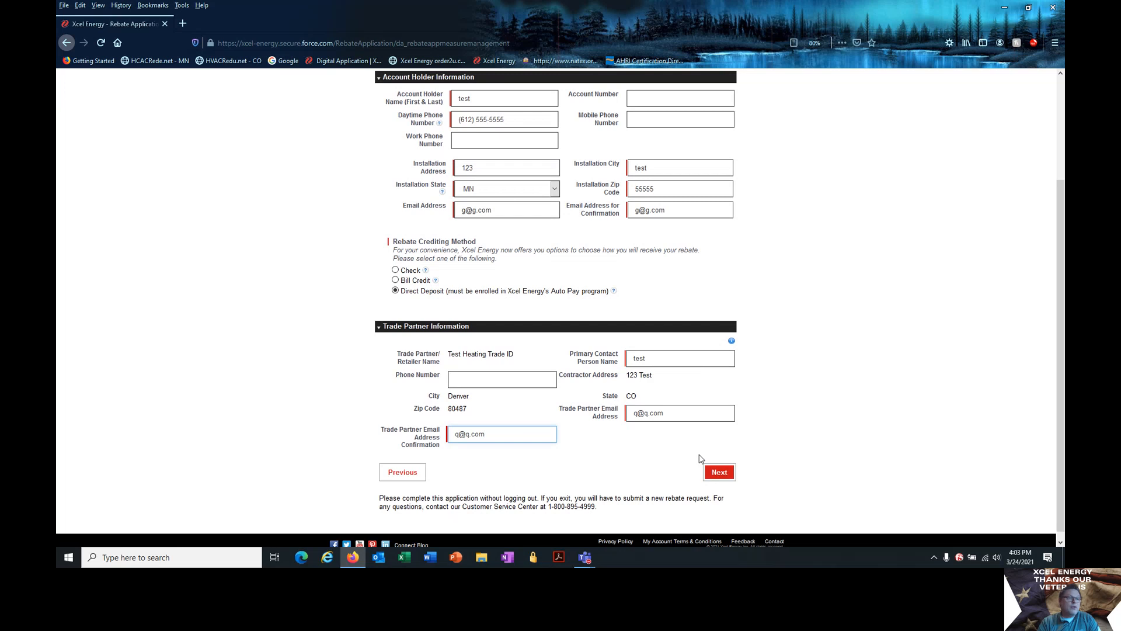
left_click(720, 473)
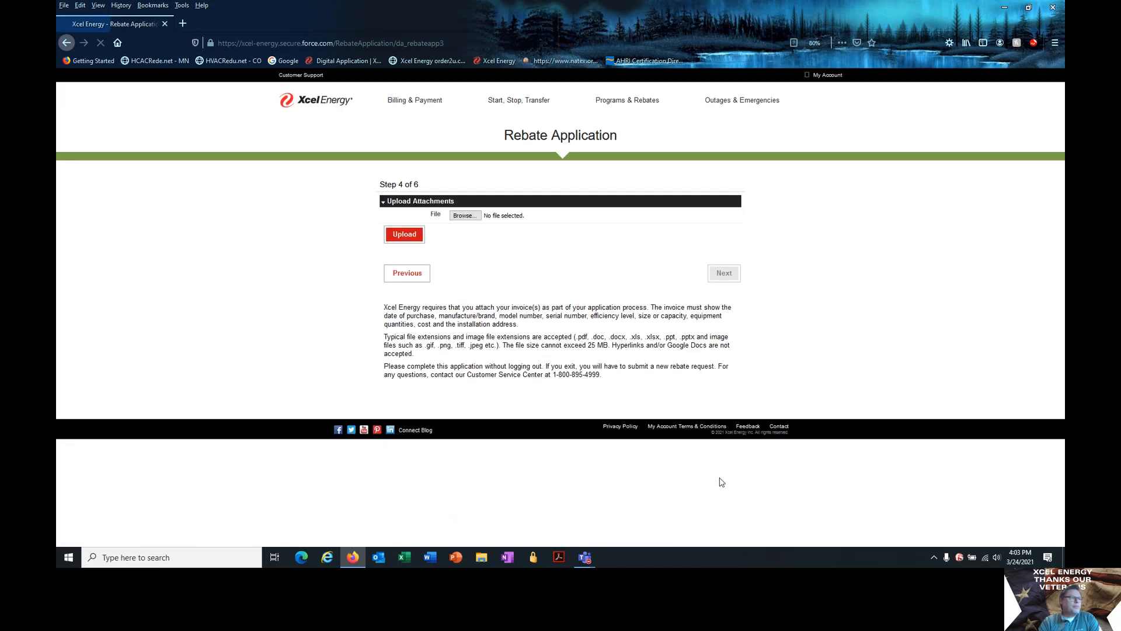
- Upload AHRICertificate 987m.pdf from the Desktop as the application's attachment and continue to the application review
left_click(466, 217)
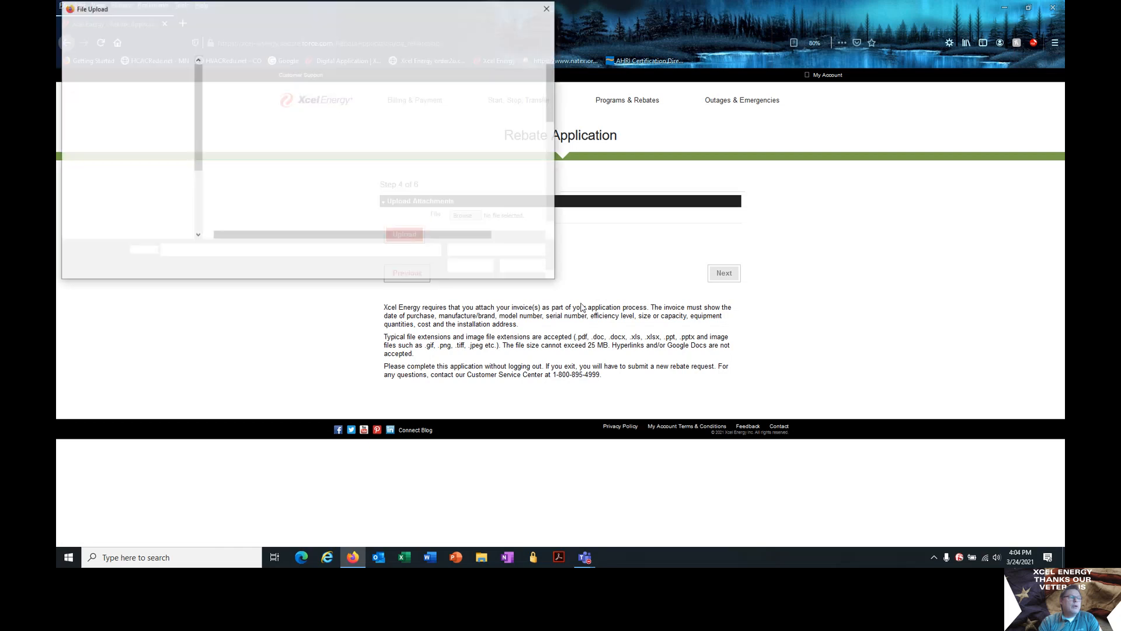
left_click(240, 133)
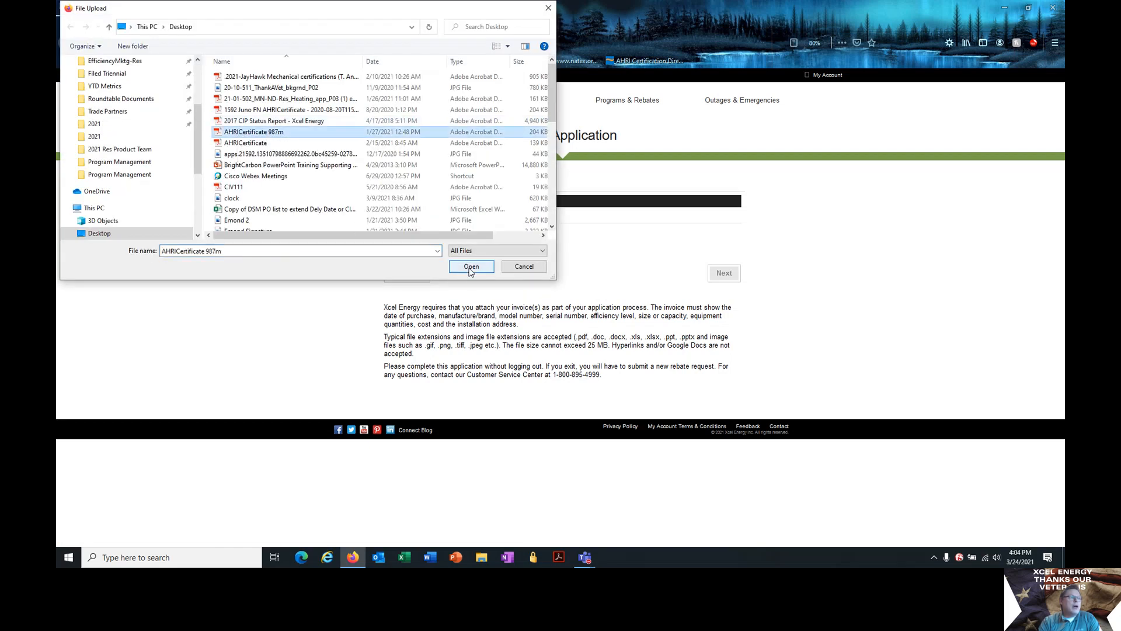
left_click(471, 267)
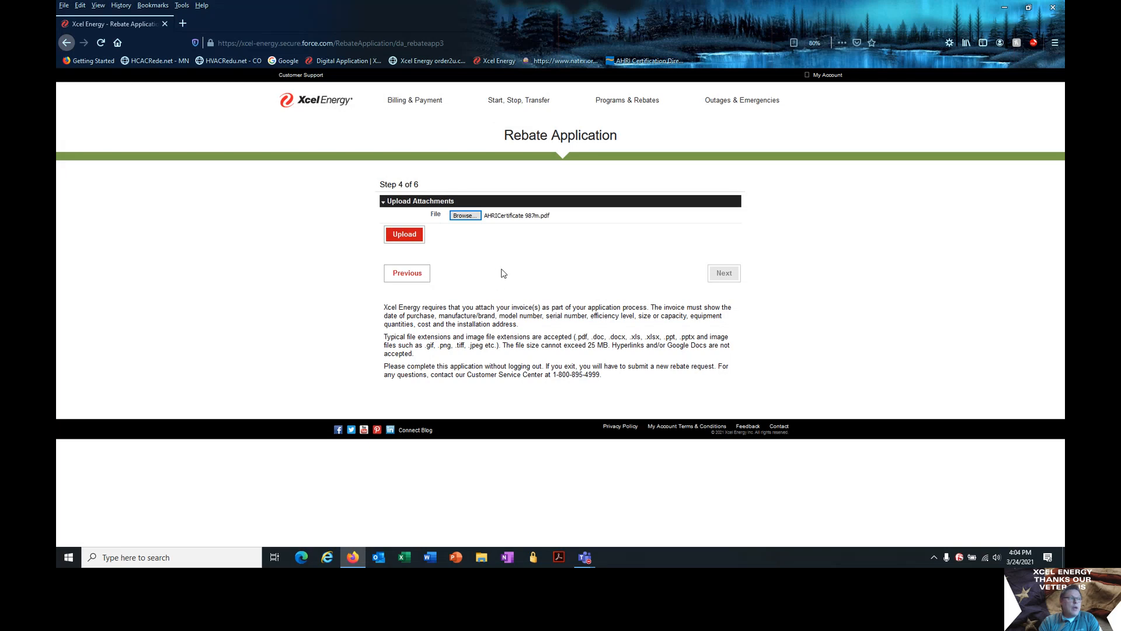
left_click(416, 239)
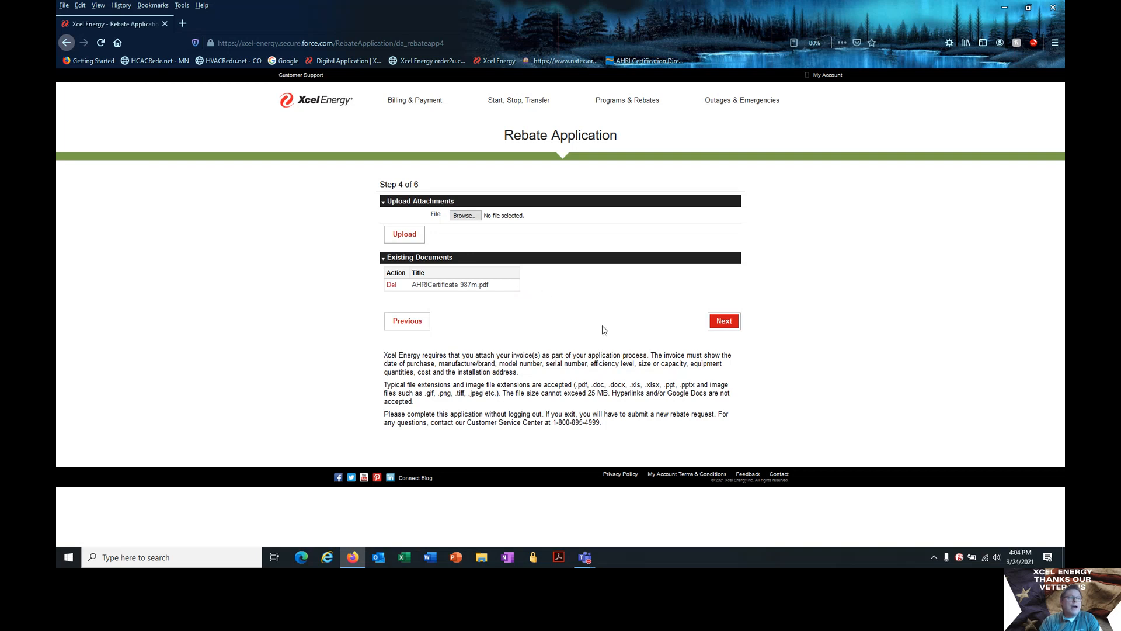
left_click(727, 326)
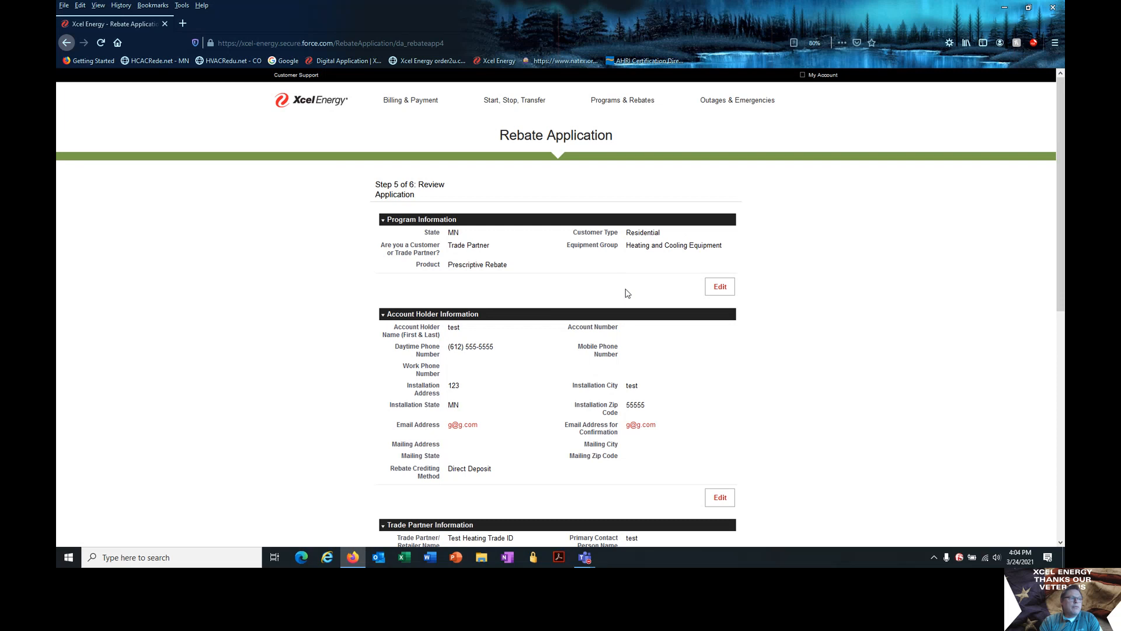
- Review the application through to the uploaded attachments, then agree to the Terms and Conditions and submit it
scroll(767, 354, "down", 4)
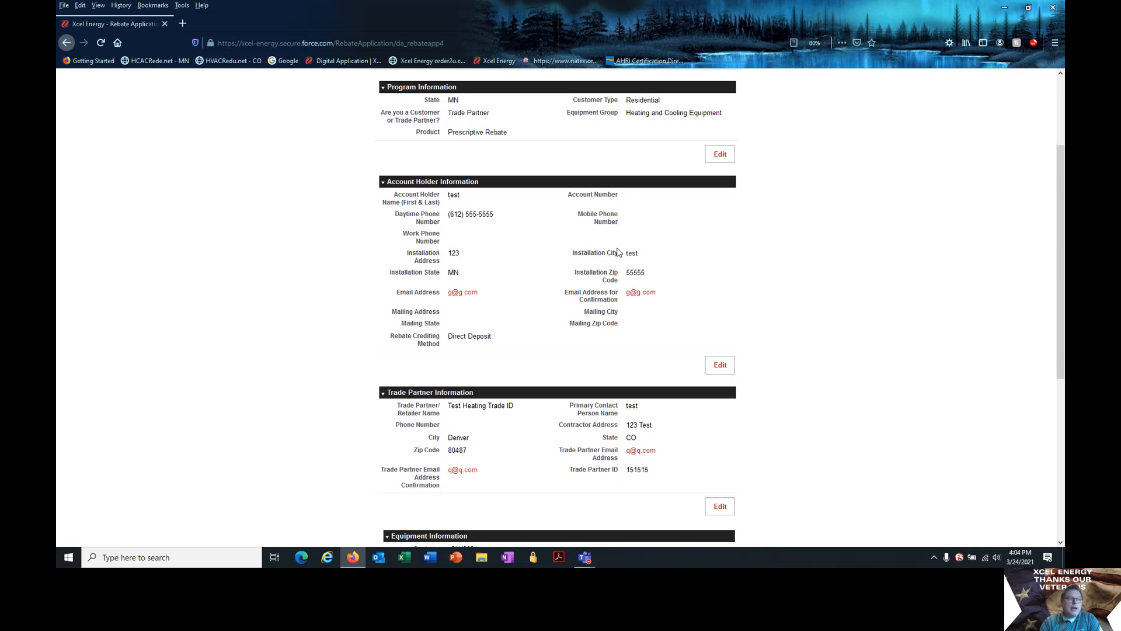
scroll(800, 376, "down", 5)
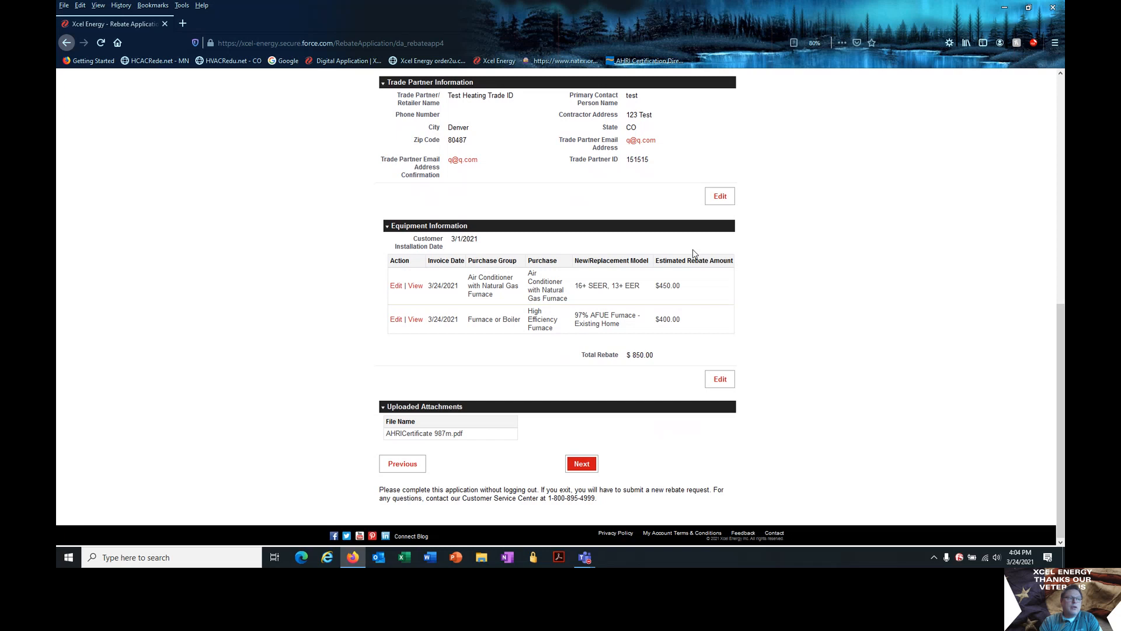
left_click(586, 468)
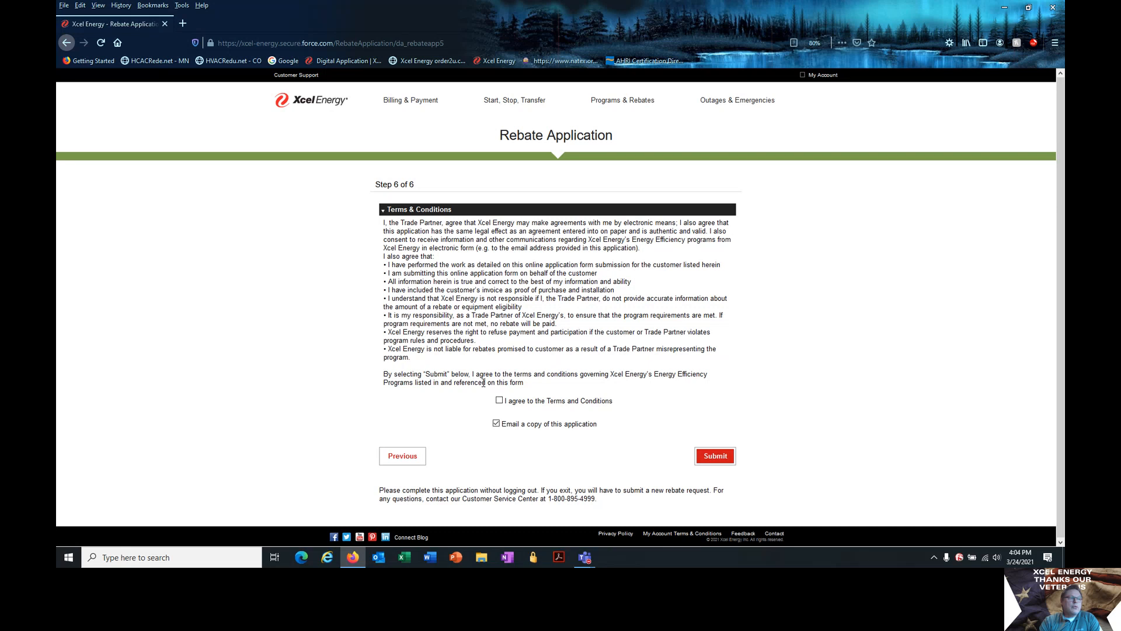
left_click(500, 401)
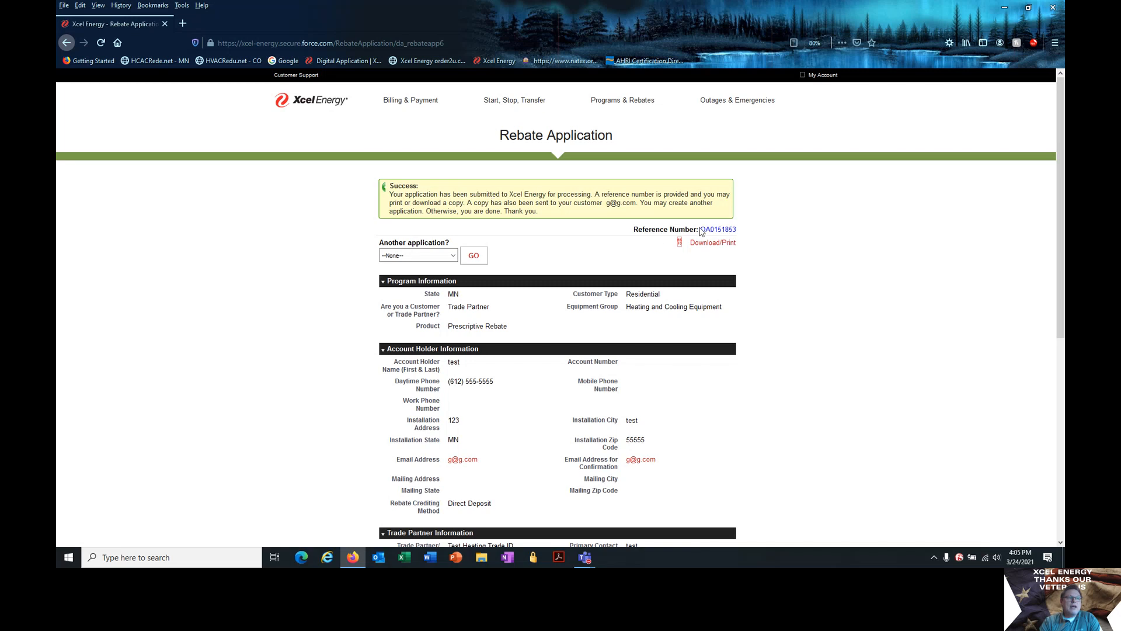
- Highlight the submitted application's reference number to point it out, and clear the selection
left_click_drag(700, 230, 740, 231)
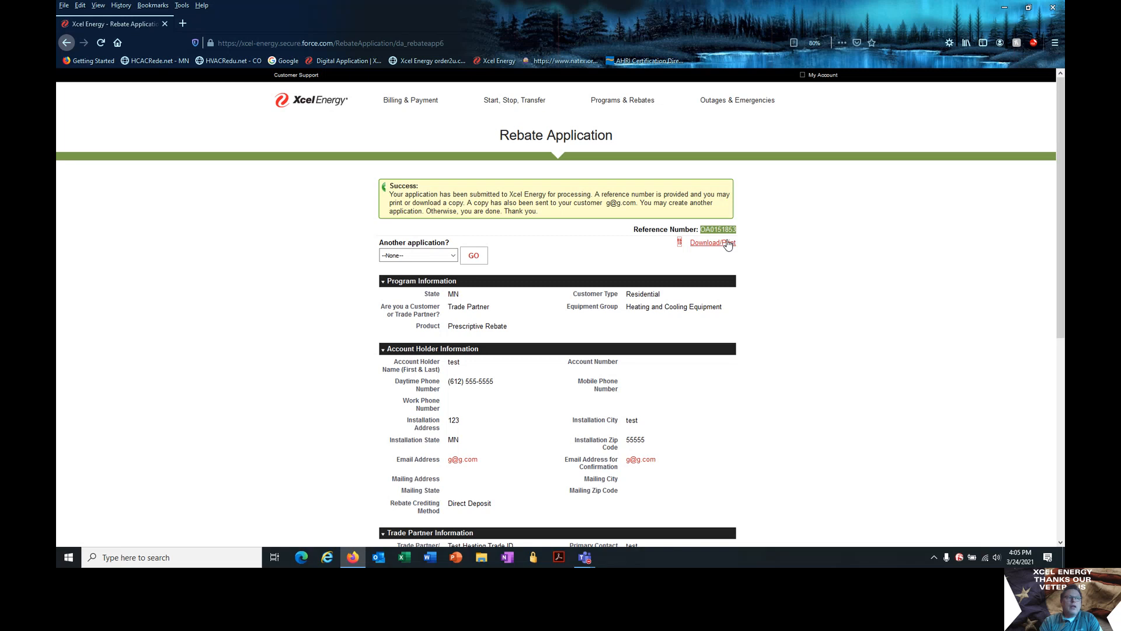
left_click(773, 237)
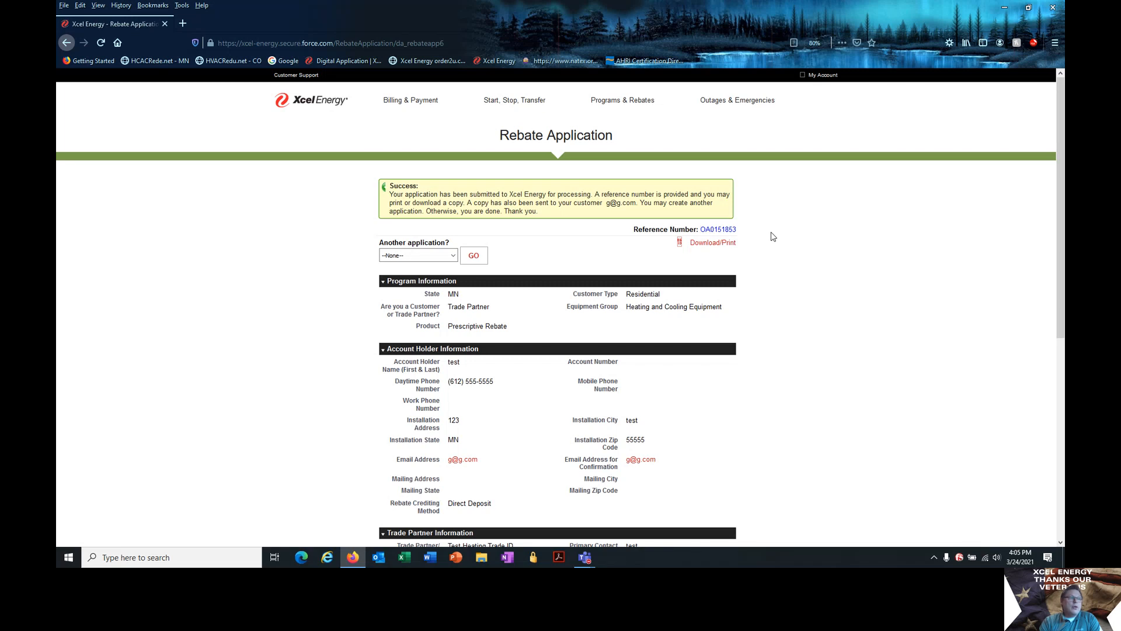
- Start another rebate application with the New Installation Address option
left_click(454, 256)
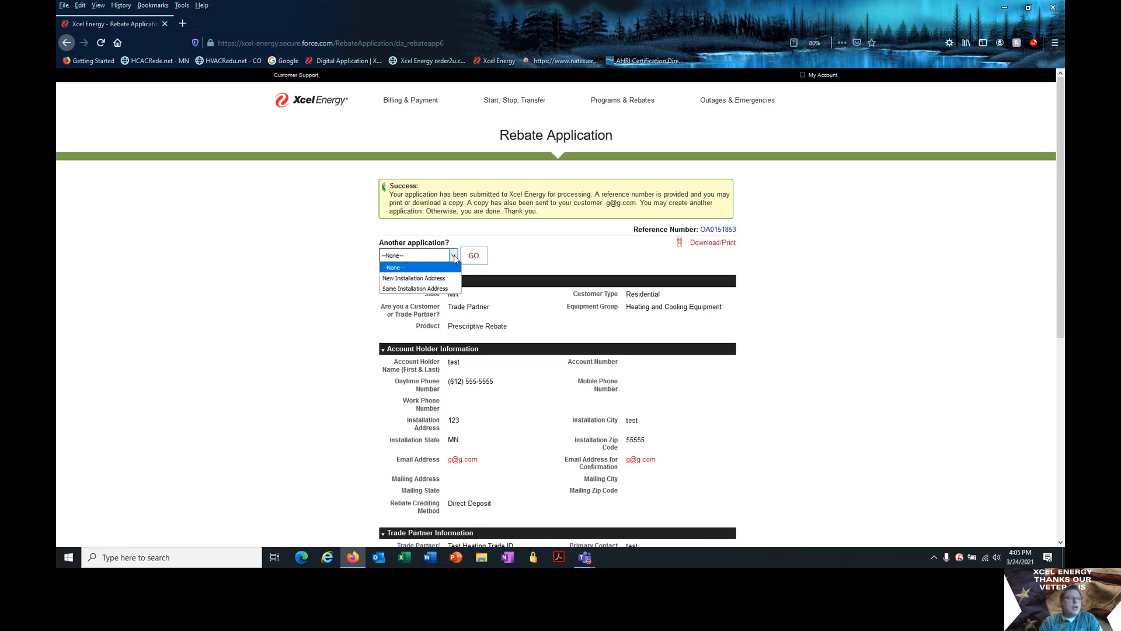
left_click(425, 279)
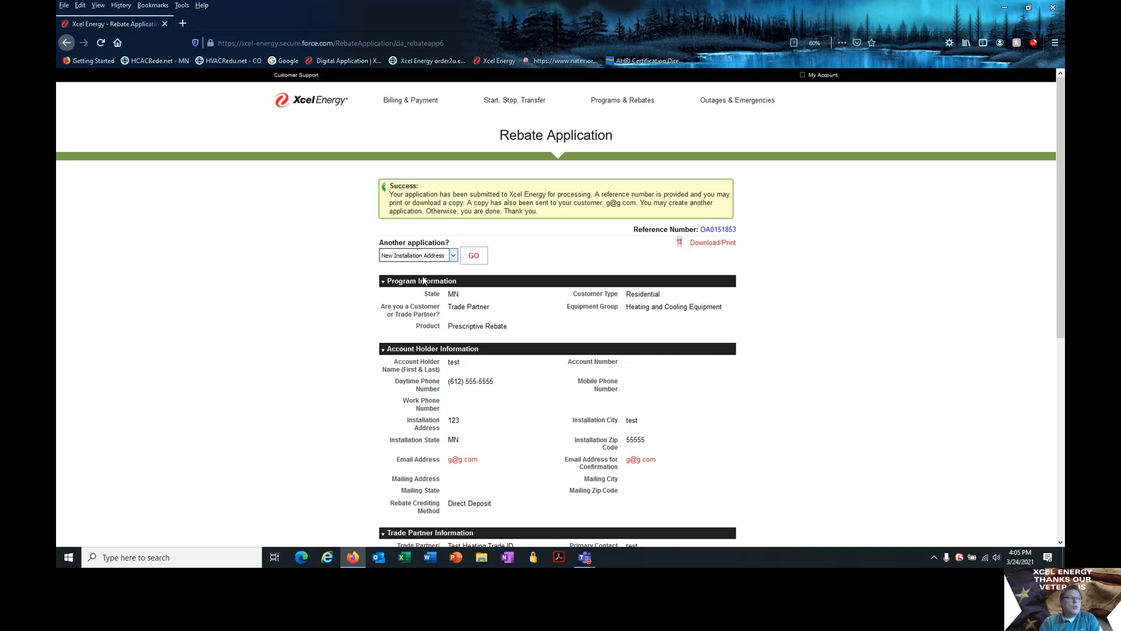
left_click(470, 257)
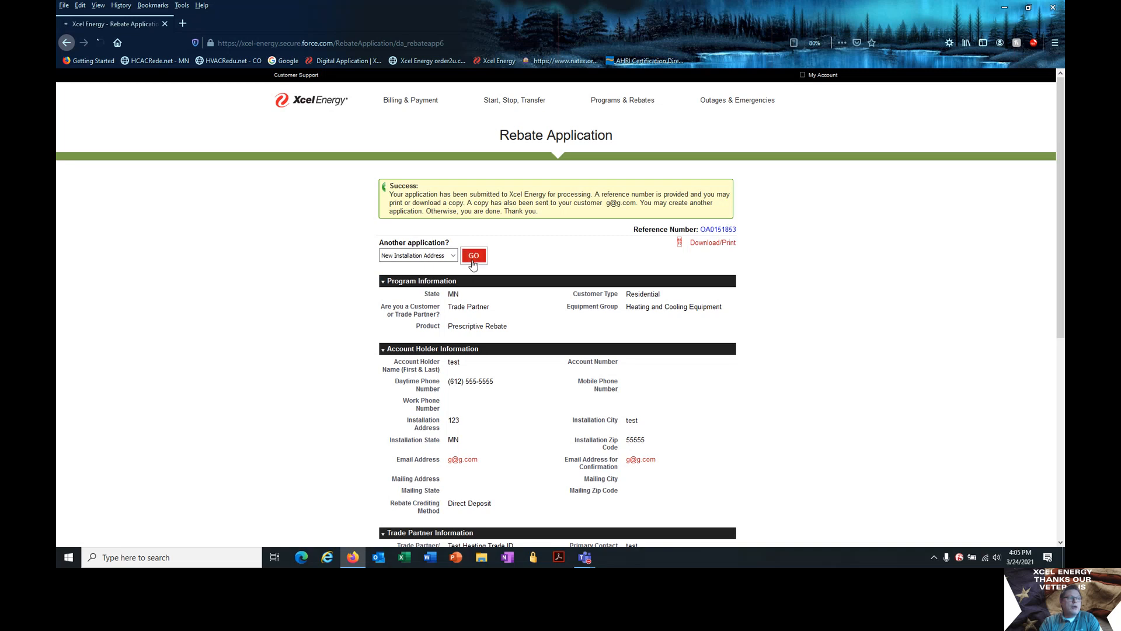